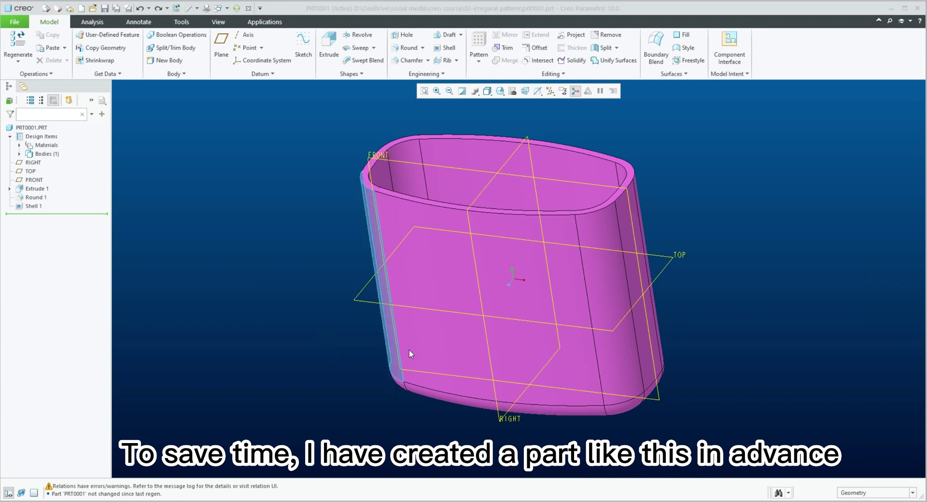
Create datum point PNT0 from RIGHT, TOP and the front wall, then select the right and front wall faces.
{"action": "mouse_move", "coordinate": [616, 386]}
{"action": "middle_mouse_down"}
{"action": "mouse_move", "coordinate": [610, 361]}
{"action": "mouse_move", "coordinate": [634, 382]}
{"action": "mouse_move", "coordinate": [613, 370]}
{"action": "middle_mouse_up"}
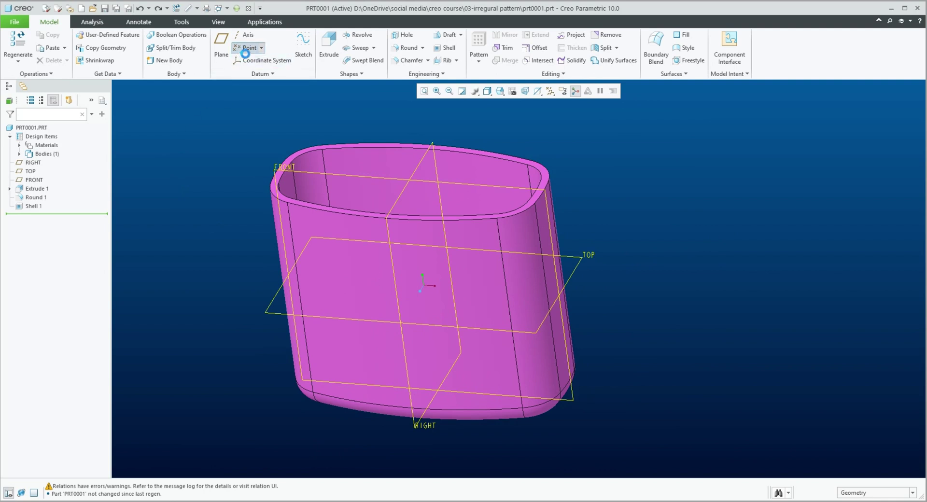
{"action": "left_click", "coordinate": [244, 47]}
{"action": "left_click", "coordinate": [421, 162]}
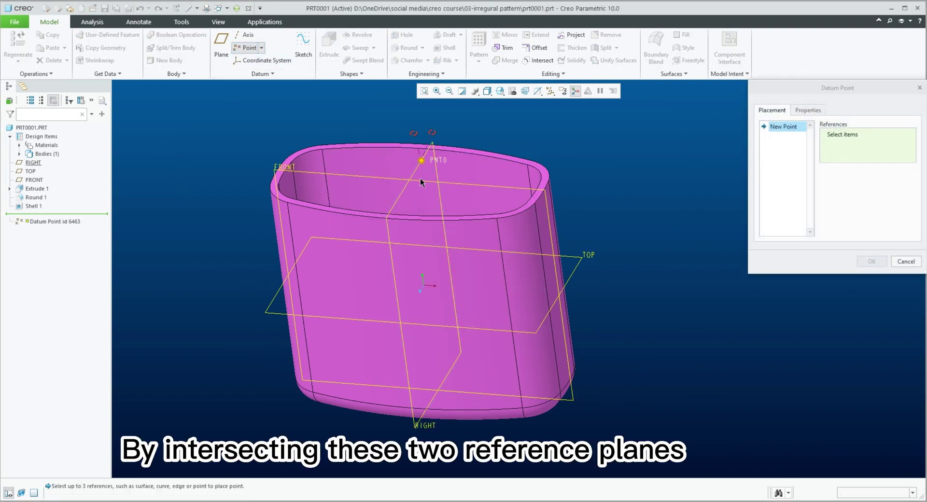
{"action": "left_click", "coordinate": [558, 295], "text": "ctrl"}
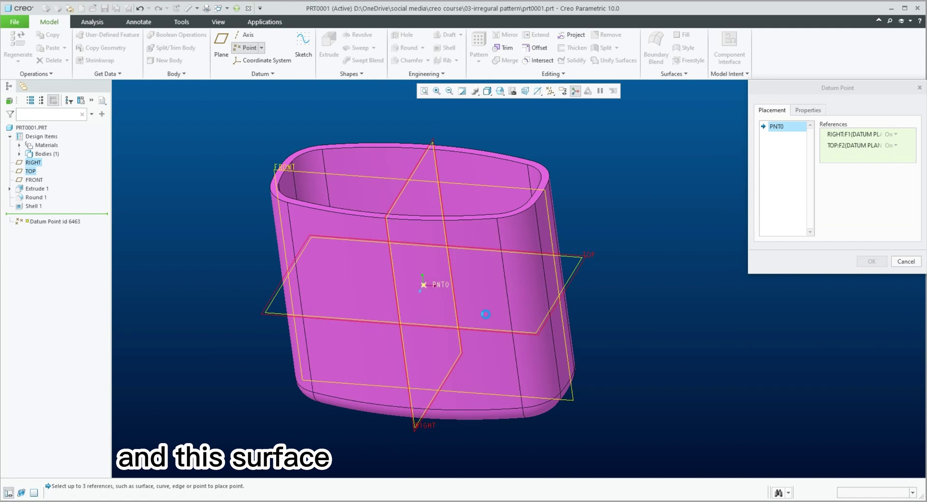
{"action": "left_click", "coordinate": [478, 305], "text": "ctrl"}
{"action": "middle_click", "coordinate": [629, 320]}
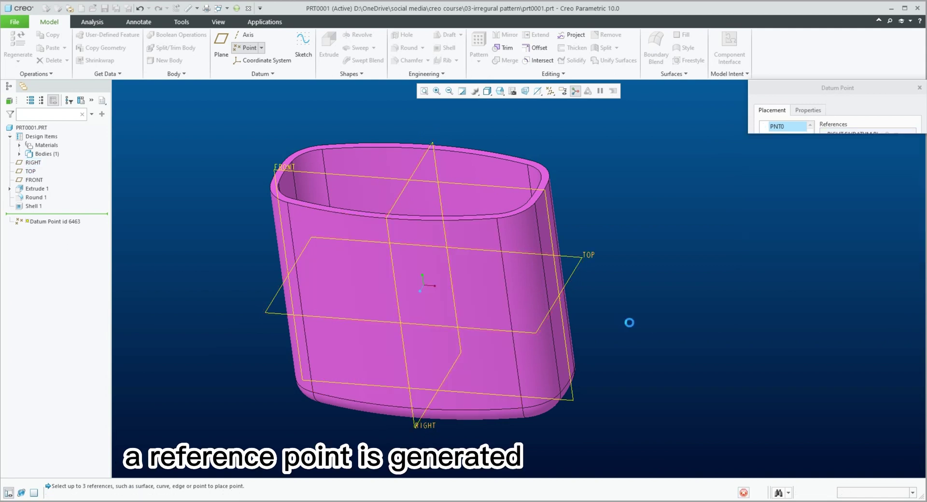
{"action": "left_click", "coordinate": [530, 302]}
{"action": "left_click", "coordinate": [488, 303], "text": "ctrl"}
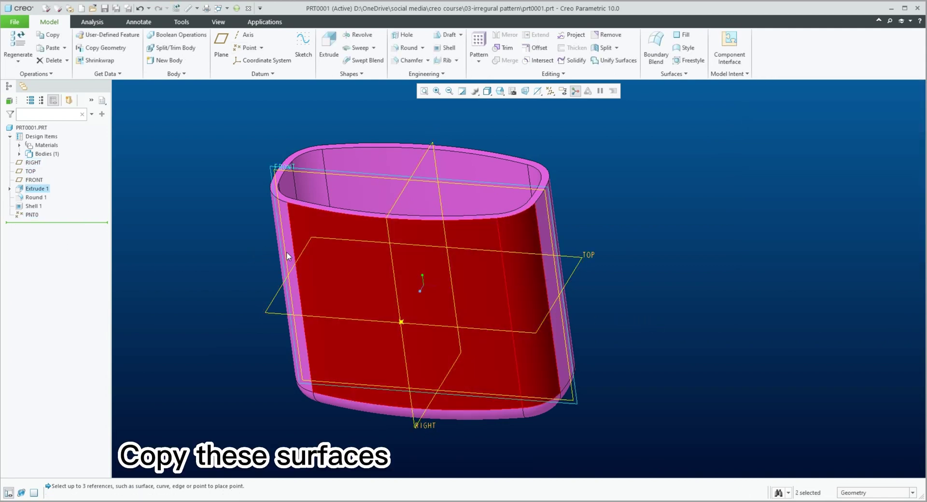
Add the left side wall and paste the three outer wall faces as surface quilt Copy 1.
{"action": "middle_click_drag", "start_coordinate": [273, 260], "coordinate": [294, 260]}
{"action": "left_click", "coordinate": [294, 219], "text": "ctrl"}
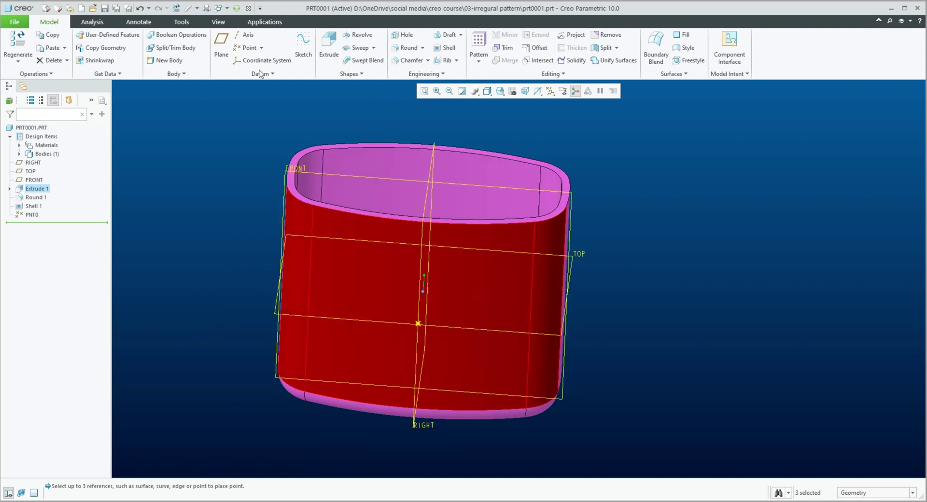
{"action": "left_click", "coordinate": [57, 51]}
{"action": "middle_click", "coordinate": [620, 279]}
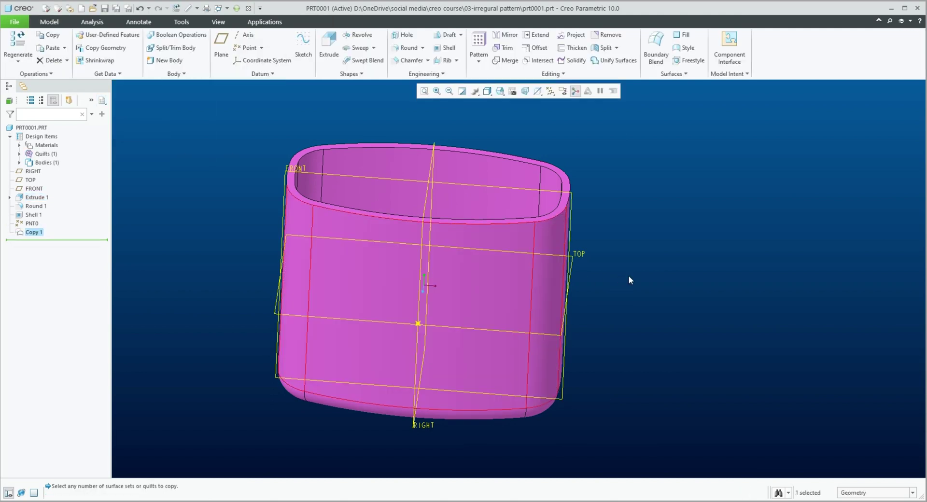
{"action": "middle_click_drag", "start_coordinate": [682, 282], "coordinate": [648, 295]}
{"action": "scroll", "coordinate": [530, 258], "scroll_direction": "up", "scroll_amount": 3}
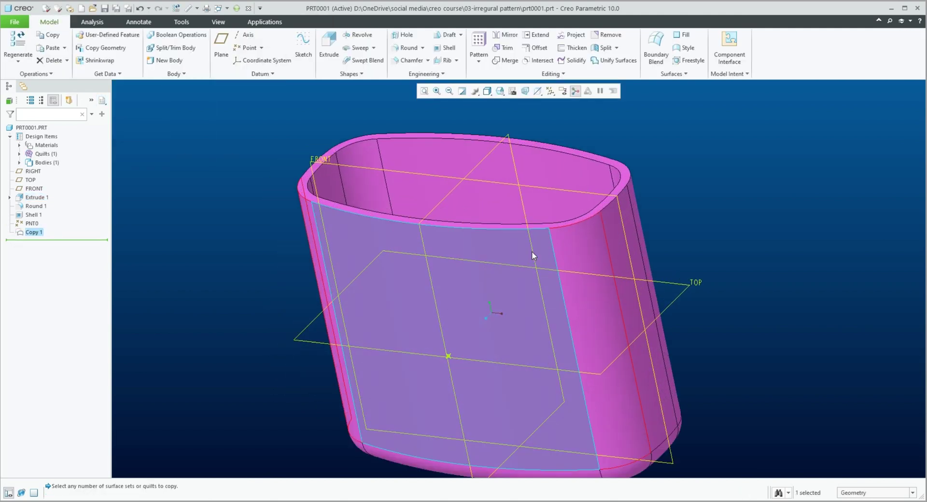
{"action": "left_click", "coordinate": [681, 94]}
{"action": "left_click", "coordinate": [686, 74]}
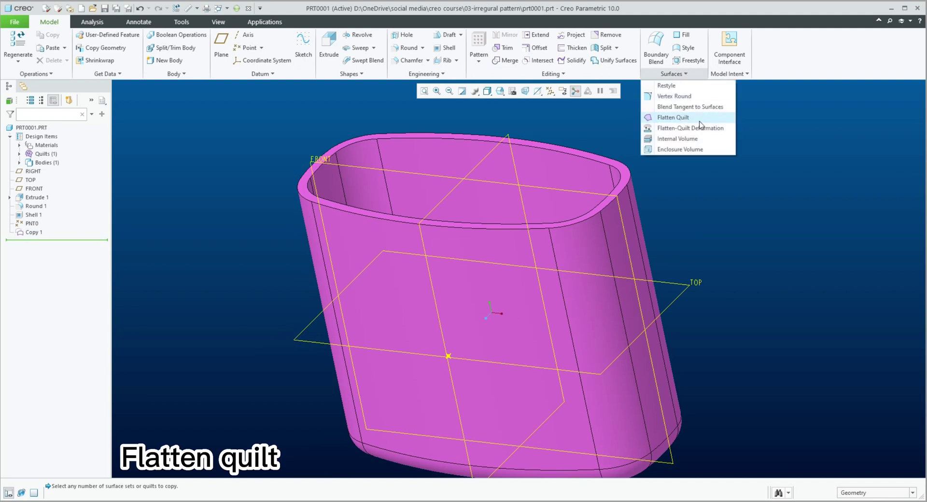
Flatten Quilt 1 into a flat sheet using PNT0 as the origin.
{"action": "left_click", "coordinate": [699, 120]}
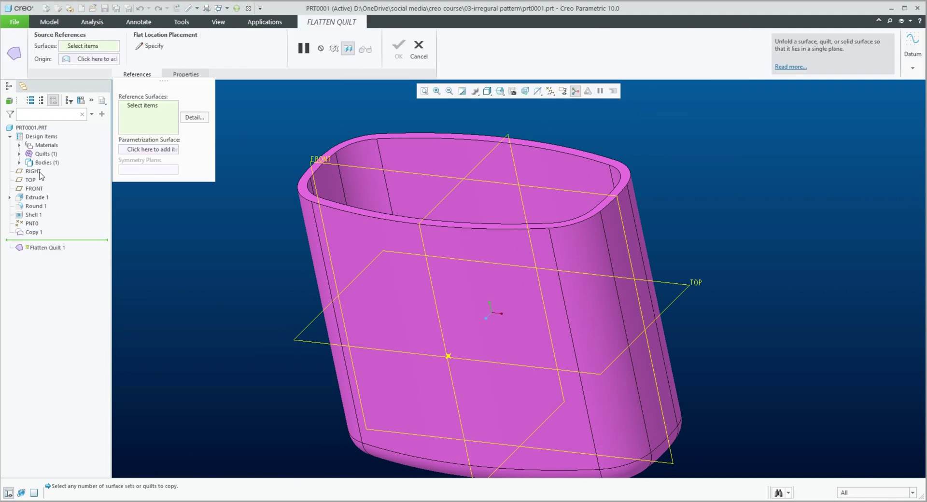
{"action": "left_click", "coordinate": [20, 154]}
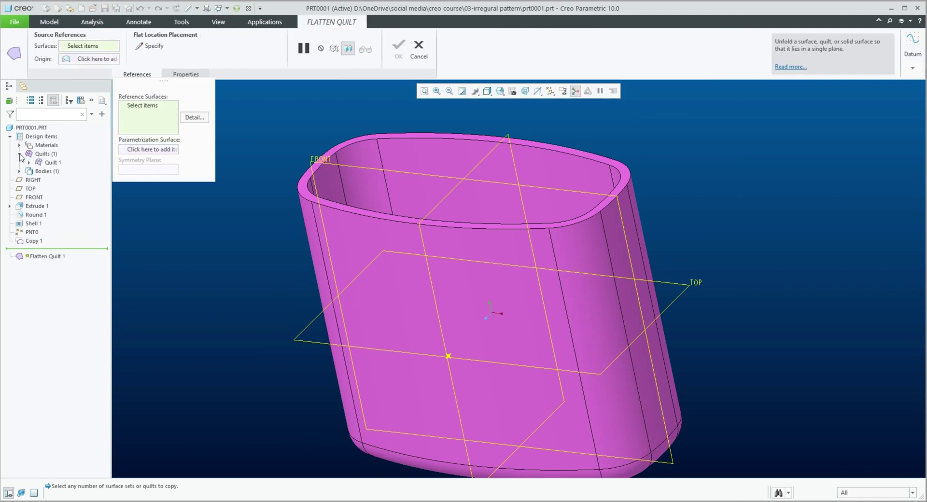
{"action": "left_click", "coordinate": [51, 163]}
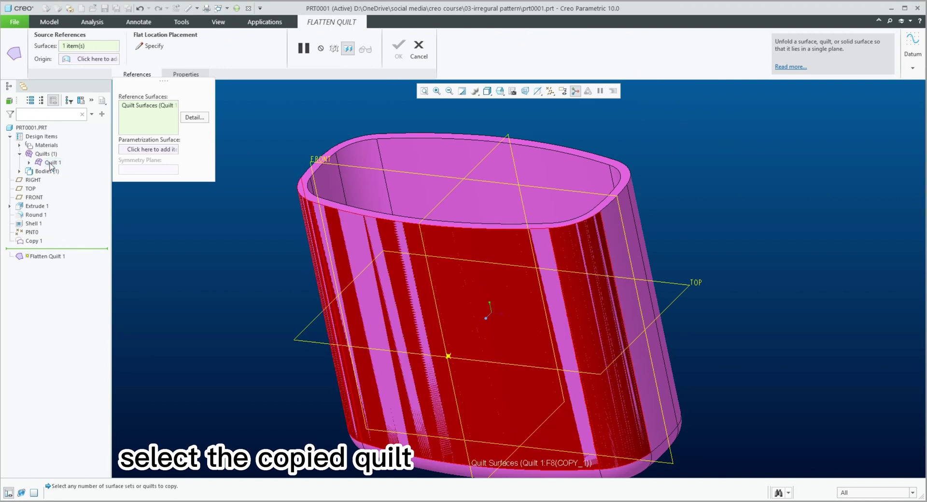
{"action": "left_click", "coordinate": [104, 59]}
{"action": "left_click", "coordinate": [449, 357]}
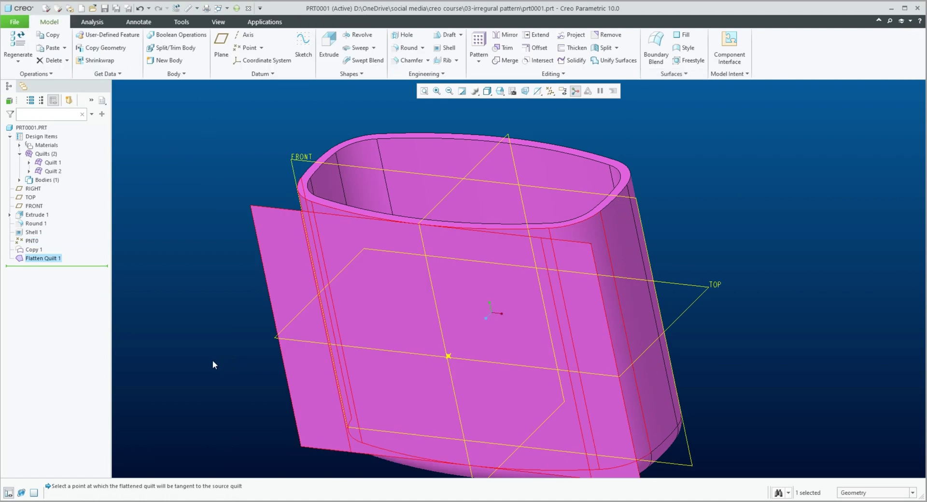
Inspect the flattened sheet, return to the default view and save the part.
{"action": "left_click", "coordinate": [213, 360]}
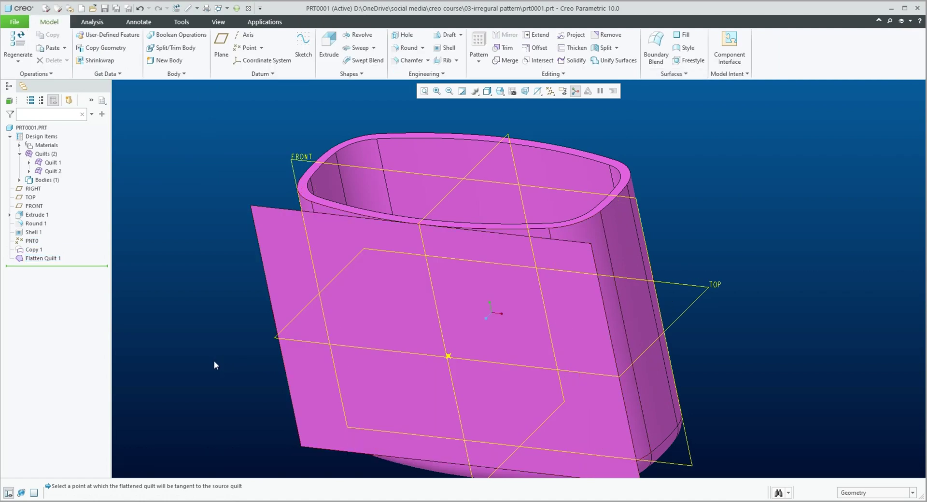
{"action": "scroll", "coordinate": [241, 346], "scroll_direction": "down", "scroll_amount": 2}
{"action": "middle_click_drag", "start_coordinate": [256, 349], "coordinate": [274, 304]}
{"action": "key", "text": "ctrl+d"}
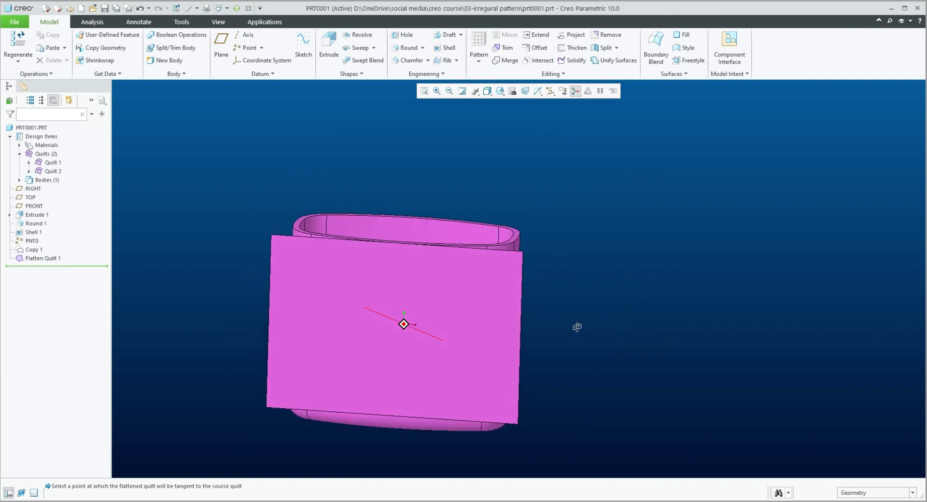
{"action": "left_click", "coordinate": [104, 8]}
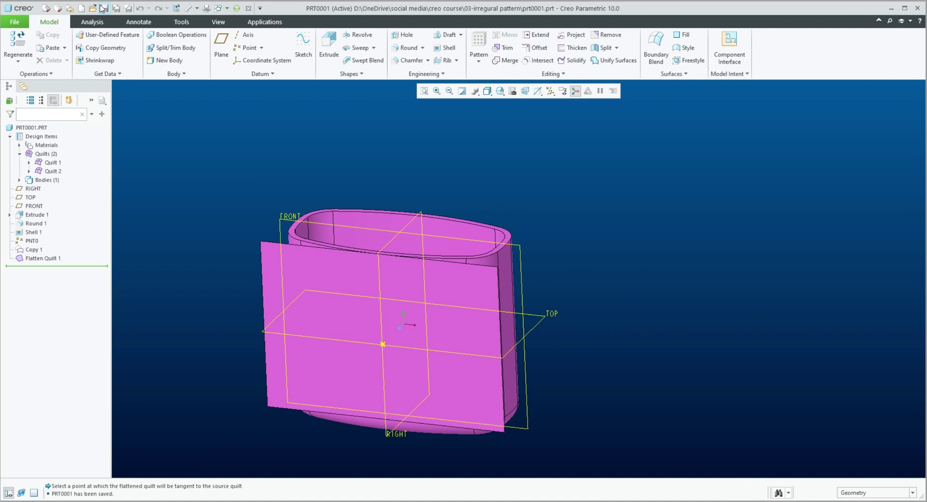
{"action": "left_click", "coordinate": [364, 36]}
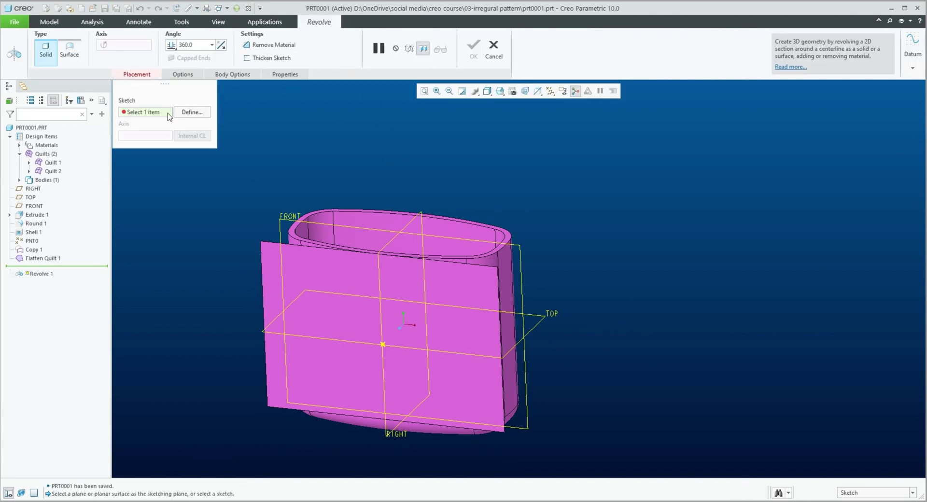
Sketch Revolve 1 on the TOP plane with PNT0 as an added reference, viewed face-on.
{"action": "left_click", "coordinate": [192, 112]}
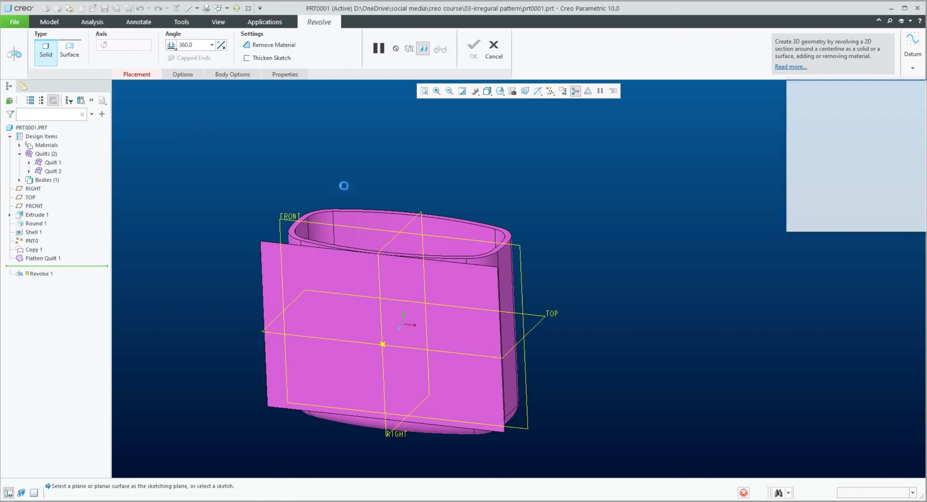
{"action": "left_click", "coordinate": [549, 322]}
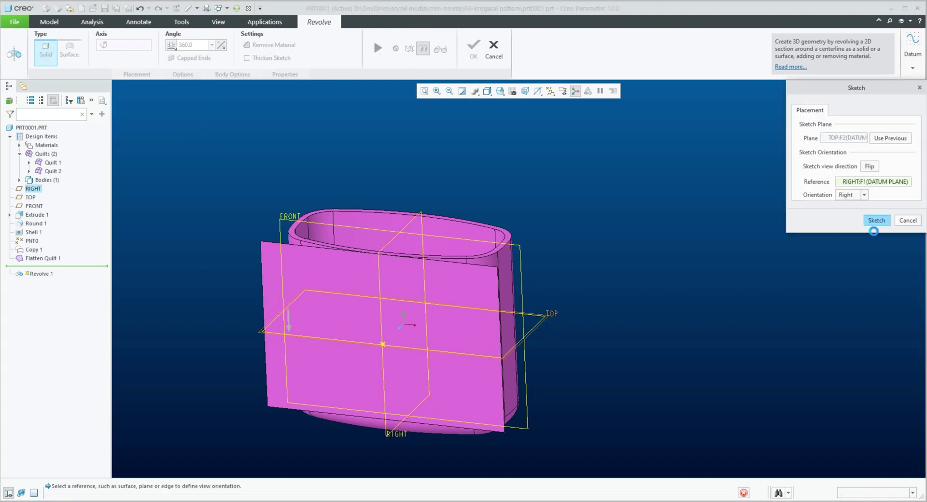
{"action": "left_click", "coordinate": [877, 220]}
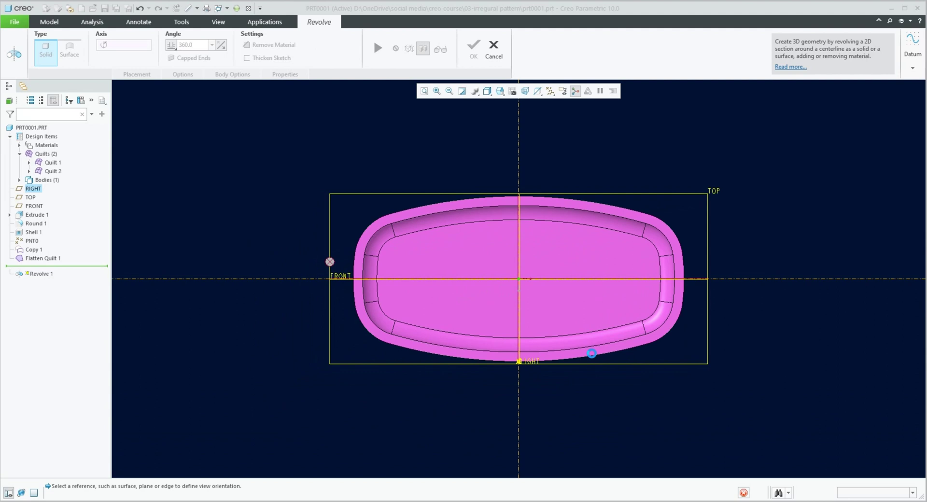
{"action": "scroll", "coordinate": [539, 355], "scroll_direction": "down", "scroll_amount": 10}
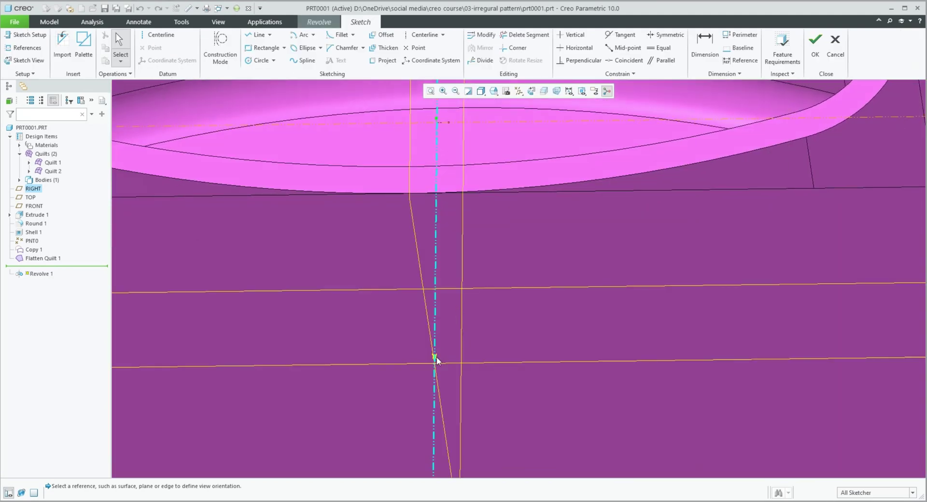
{"action": "left_click", "coordinate": [23, 48]}
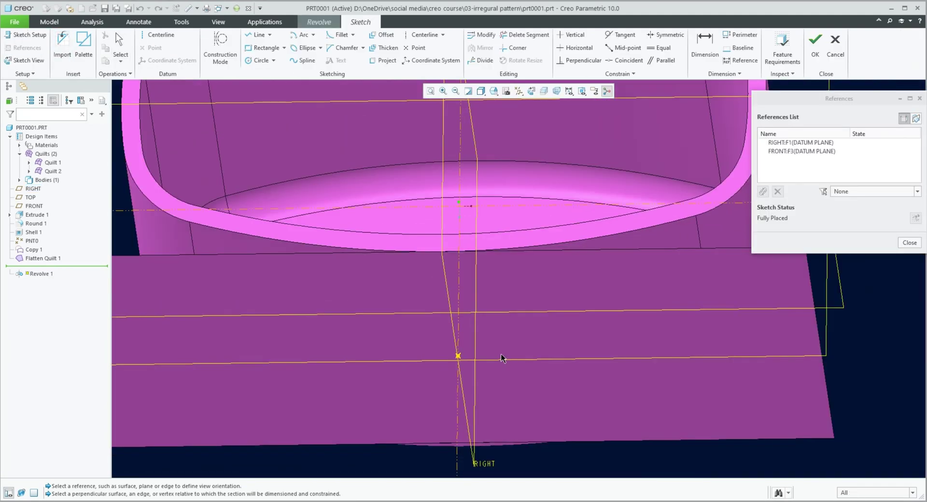
{"action": "left_click", "coordinate": [438, 356]}
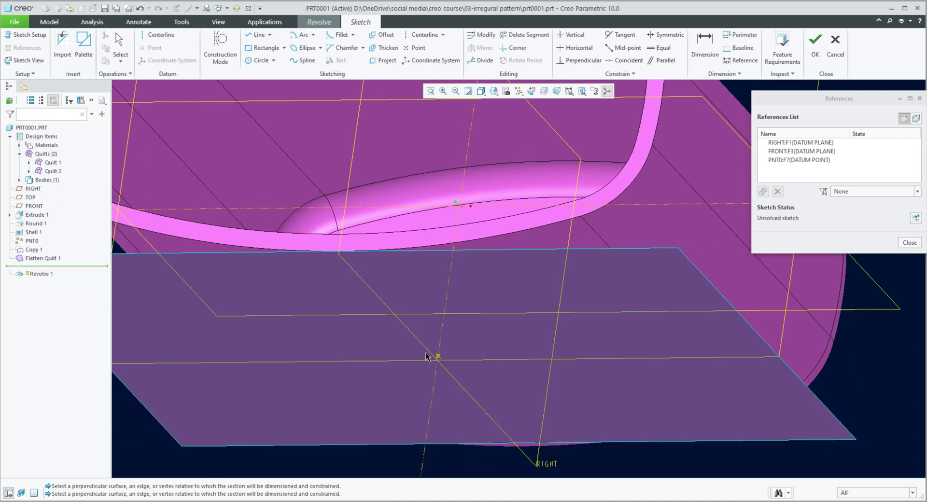
{"action": "left_click", "coordinate": [49, 67]}
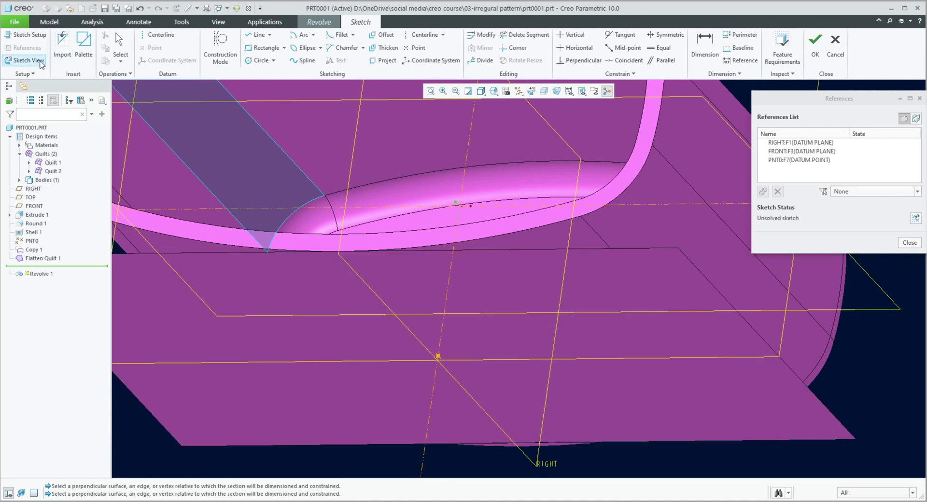
{"action": "key", "text": "c"}
{"action": "key", "text": "l"}
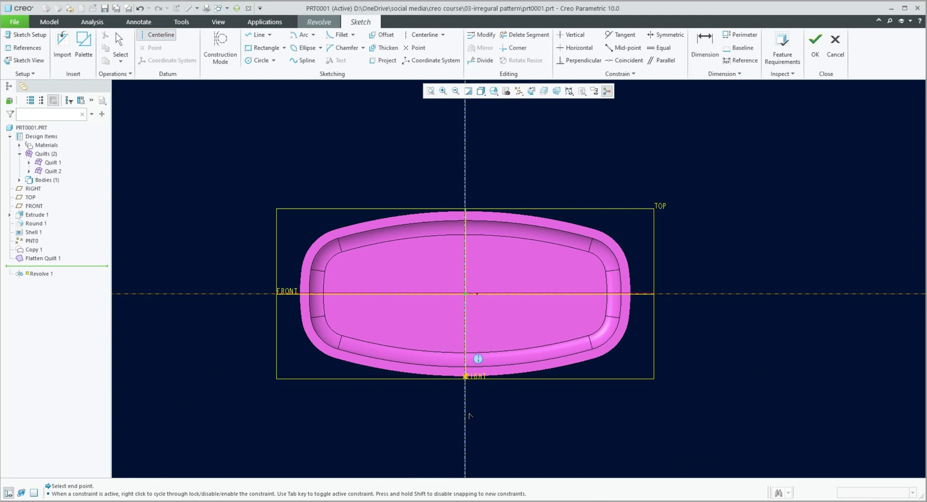
Finish the centerline and draw a centre-and-ends arc centred on it.
{"action": "middle_click", "coordinate": [516, 415]}
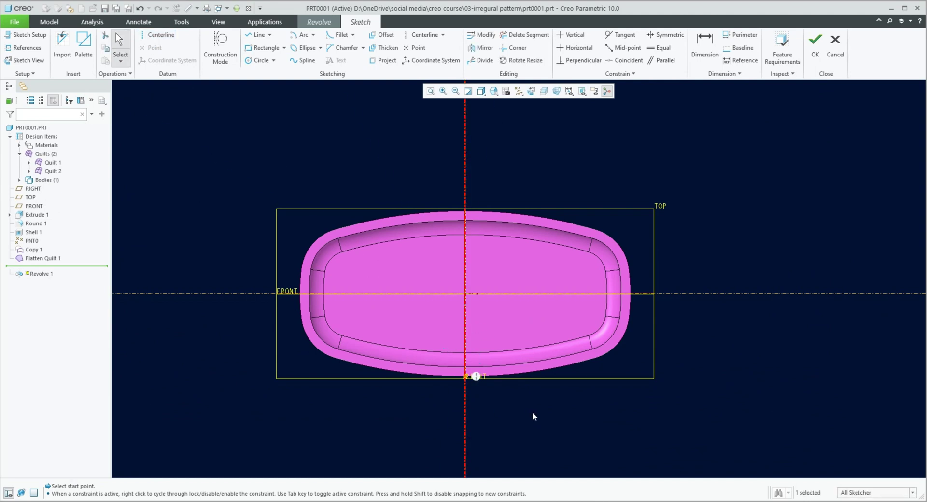
{"action": "left_click", "coordinate": [293, 36]}
{"action": "scroll", "coordinate": [454, 370], "scroll_direction": "down", "scroll_amount": 3}
{"action": "left_click", "coordinate": [477, 449]}
{"action": "left_click", "coordinate": [477, 355]}
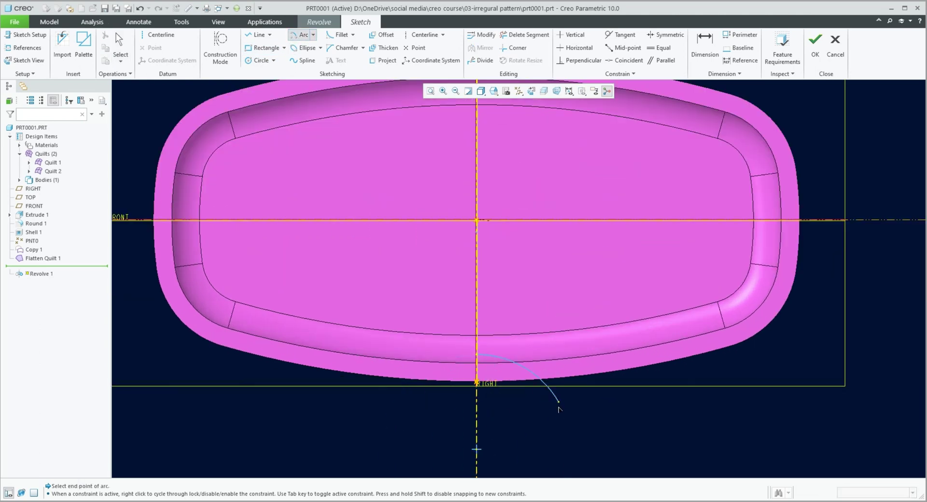
{"action": "middle_click", "coordinate": [513, 416]}
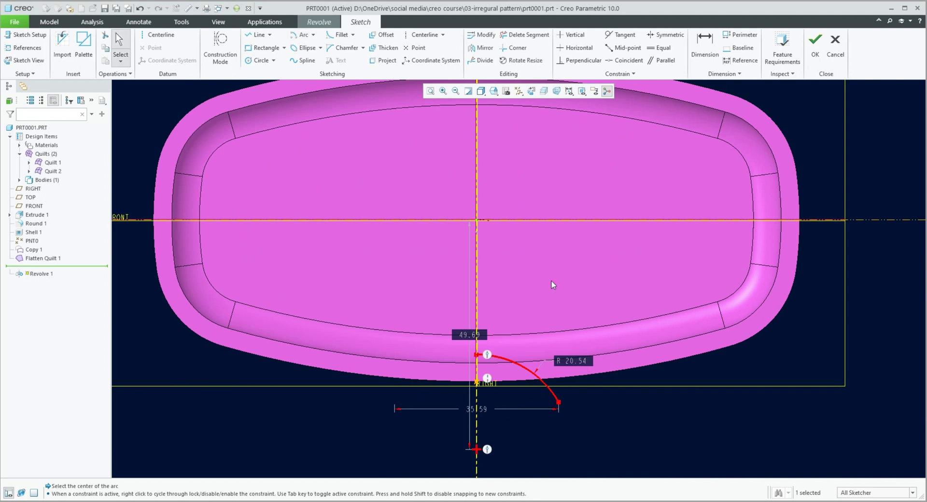
Dimension the arc start's height (5.85) and its horizontal width (17.79).
{"action": "left_click", "coordinate": [704, 48]}
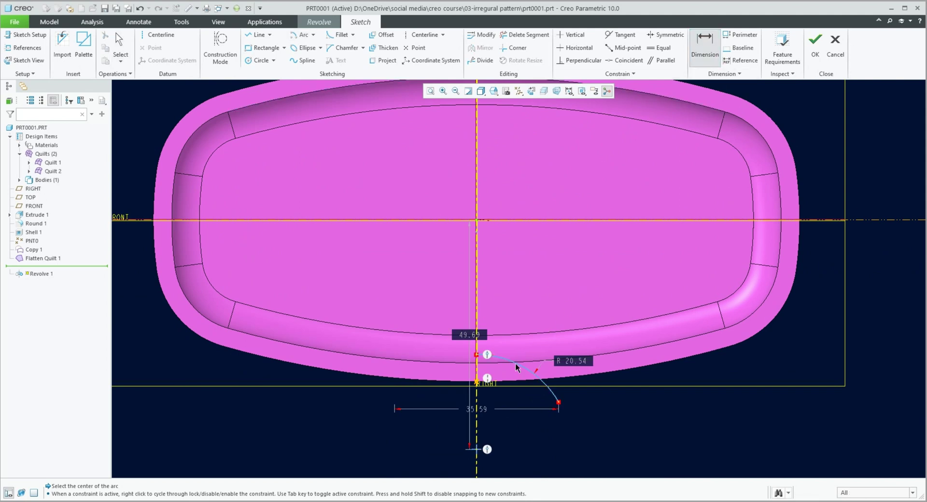
{"action": "left_click", "coordinate": [476, 357]}
{"action": "scroll", "coordinate": [476, 358], "scroll_direction": "up", "scroll_amount": 1}
{"action": "left_click", "coordinate": [479, 386]}
{"action": "middle_click", "coordinate": [466, 368]}
{"action": "key", "text": "Return"}
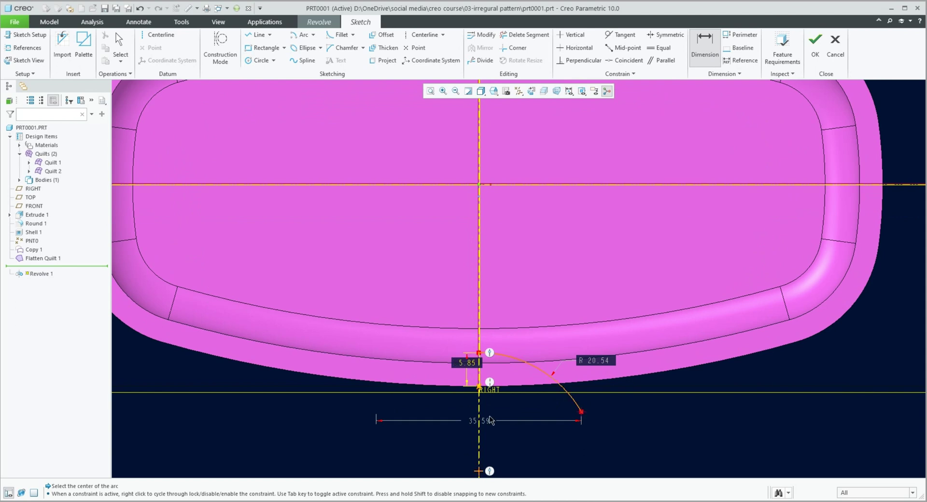
{"action": "middle_click", "coordinate": [509, 421]}
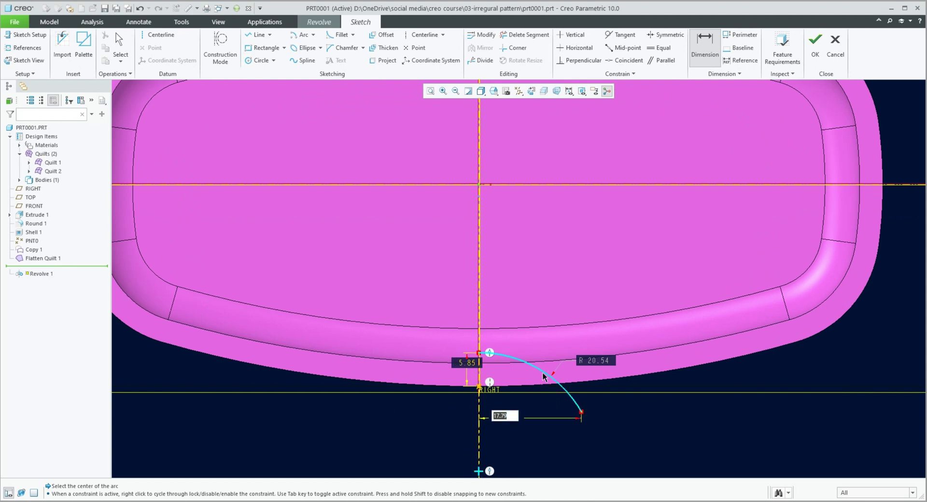
{"action": "key", "text": "Return"}
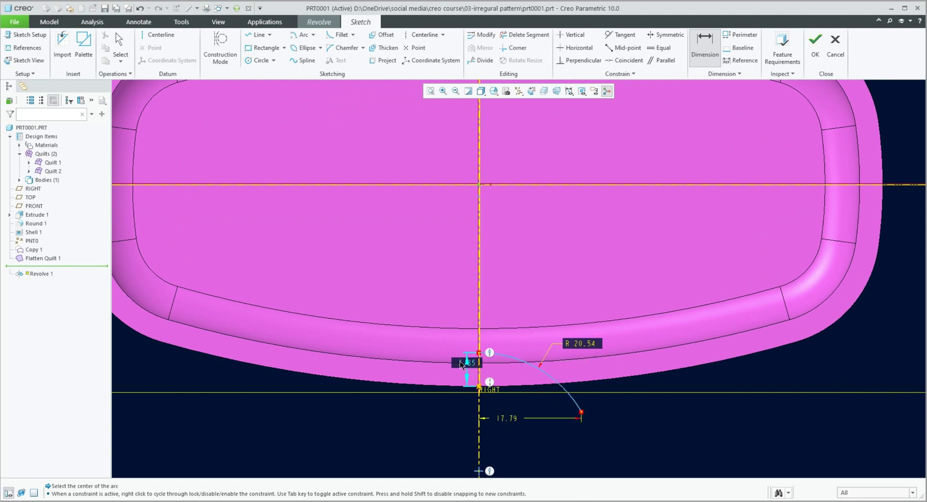
Change the dimensions to 1.50 height, 10.00 width and R 20.00 radius, then finish the sketch.
{"action": "double_click", "coordinate": [463, 363]}
{"action": "type", "text": "1."}
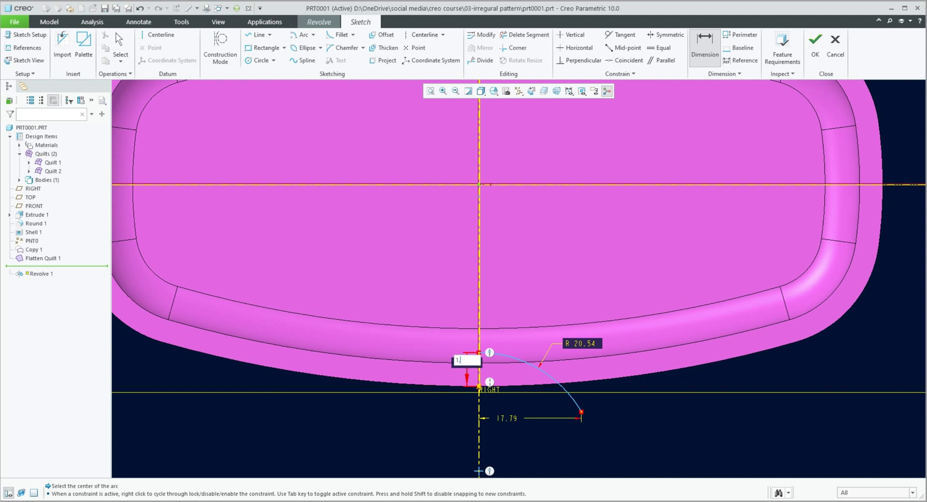
{"action": "type", "text": "5"}
{"action": "key", "text": "Return"}
{"action": "double_click", "coordinate": [512, 446]}
{"action": "type", "text": "10"}
{"action": "key", "text": "Return"}
{"action": "double_click", "coordinate": [540, 354]}
{"action": "type", "text": "20"}
{"action": "key", "text": "Return"}
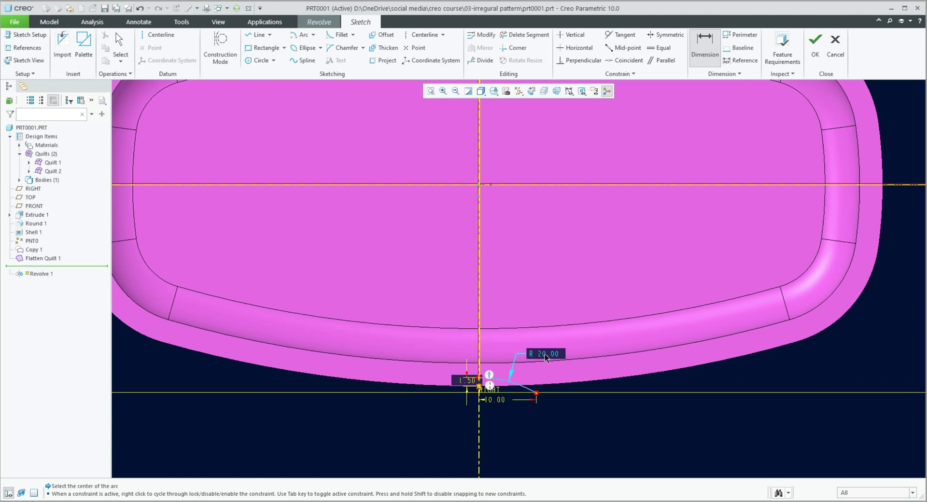
{"action": "left_click", "coordinate": [815, 49]}
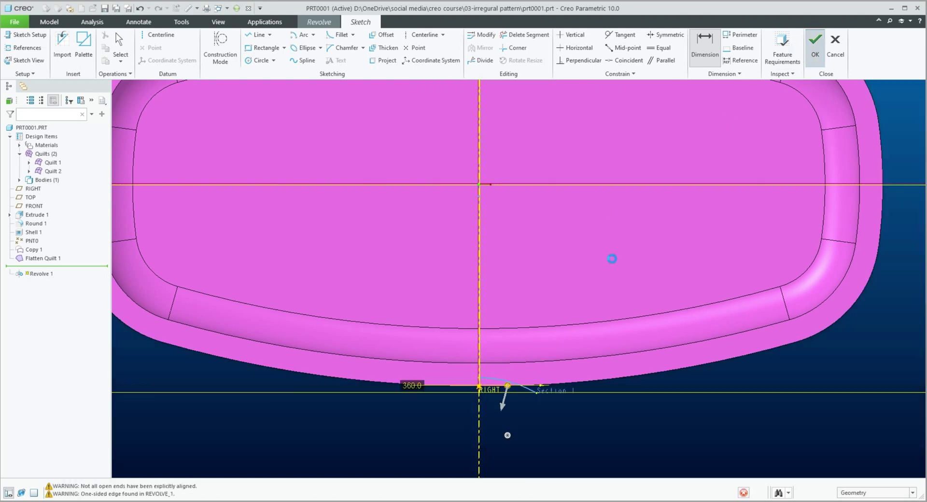
Complete Revolve 1 as a surface, forming one circular dimple on the flattened sheet.
{"action": "left_click", "coordinate": [69, 49]}
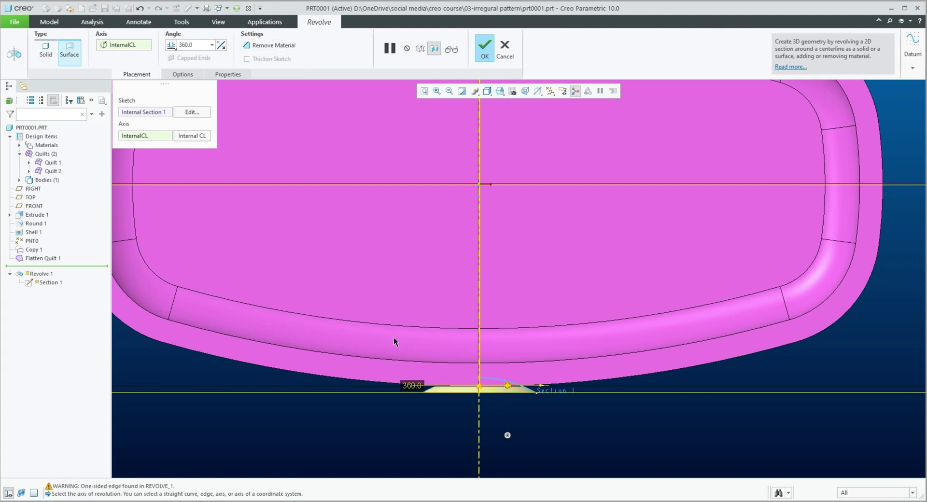
{"action": "middle_click", "coordinate": [432, 371]}
{"action": "scroll", "coordinate": [431, 396], "scroll_direction": "down", "scroll_amount": 3}
{"action": "middle_click_drag", "start_coordinate": [430, 396], "coordinate": [575, 288]}
Select Revolve 1 in the model tree for patterning.
{"action": "left_click", "coordinate": [694, 279]}
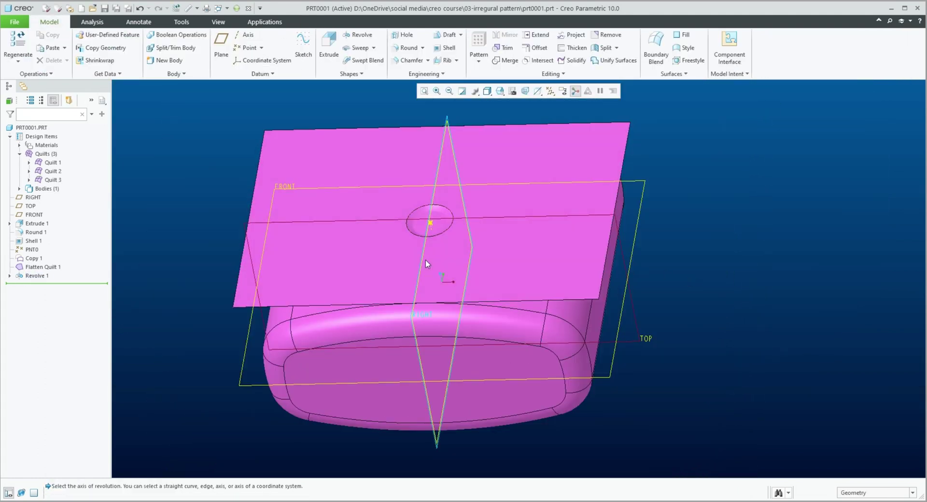
{"action": "left_click", "coordinate": [37, 275]}
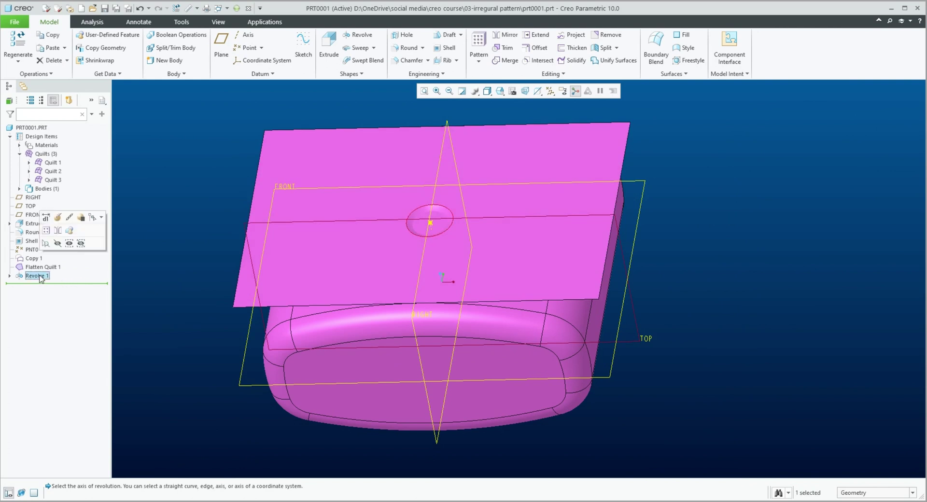
{"action": "left_click", "coordinate": [478, 46]}
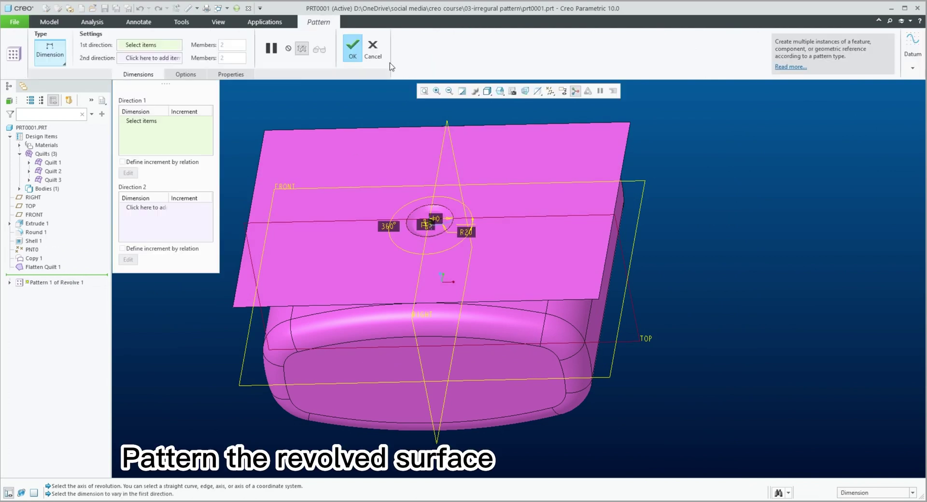
Set the pattern type to Point from an internal sketch on the flattened surface.
{"action": "left_click", "coordinate": [63, 63]}
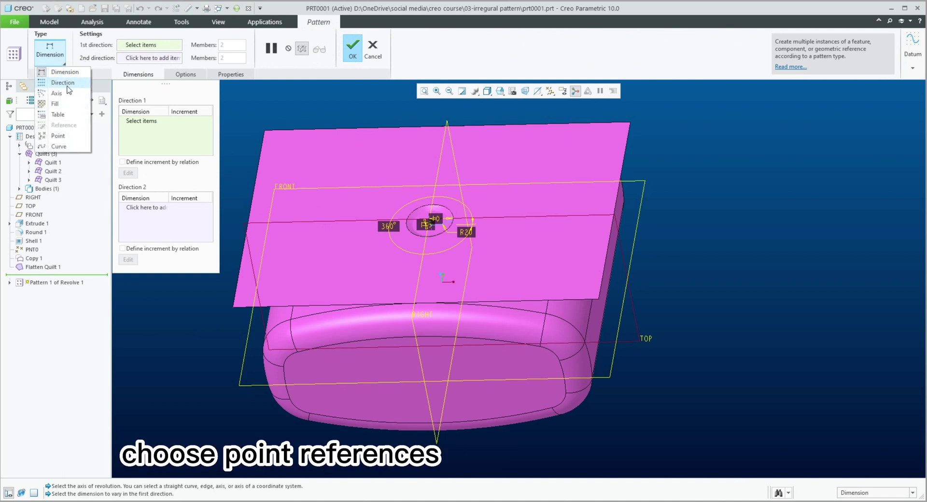
{"action": "left_click", "coordinate": [64, 136]}
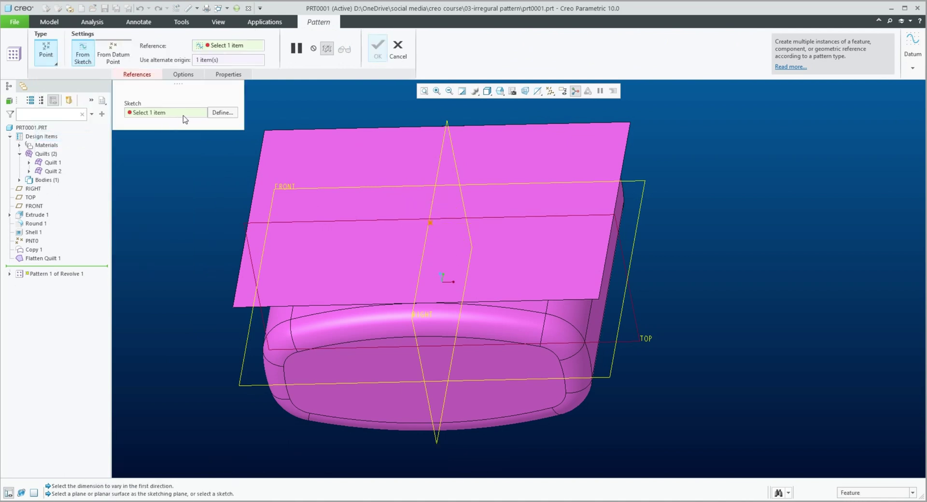
{"action": "left_click", "coordinate": [222, 112]}
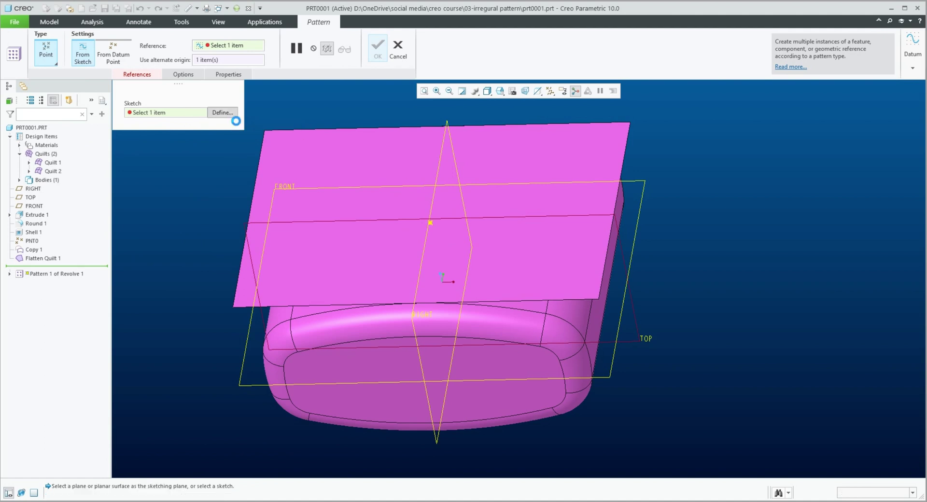
{"action": "left_click", "coordinate": [577, 163]}
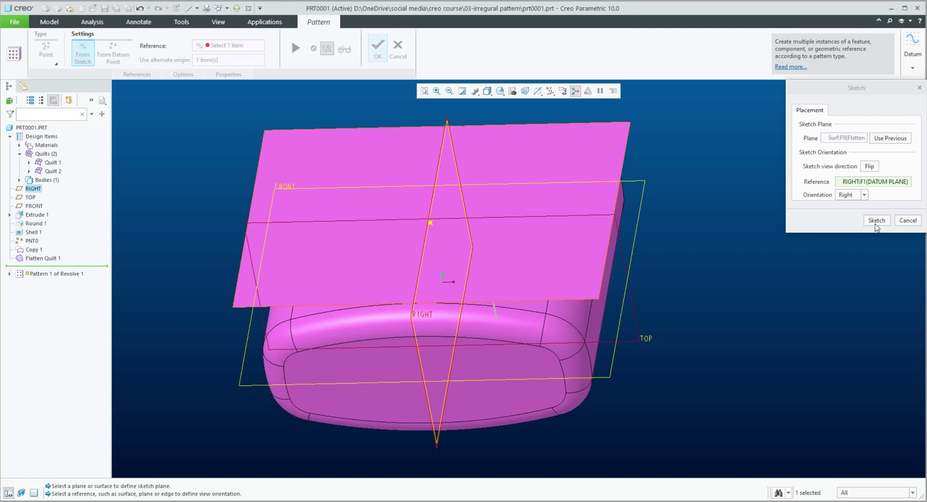
{"action": "left_click", "coordinate": [876, 222]}
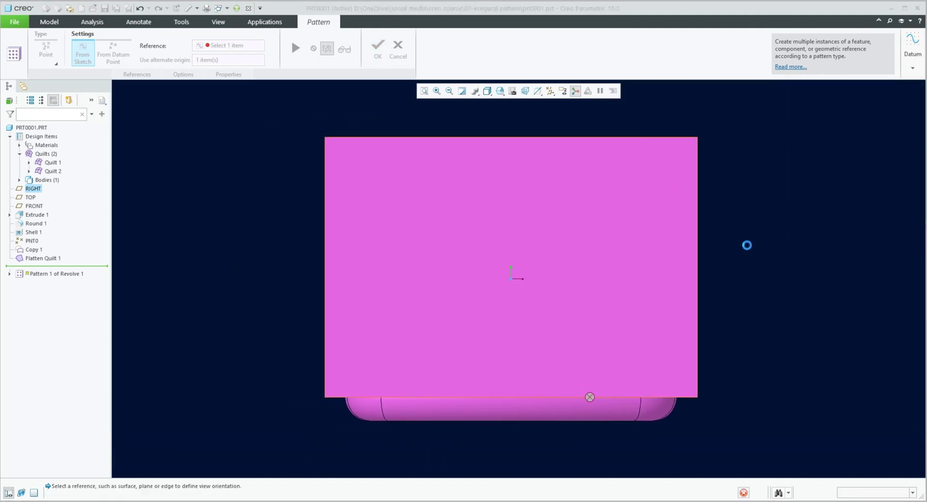
Sketch the random pattern points and complete the four-dimple pattern.
{"action": "left_click", "coordinate": [150, 48]}
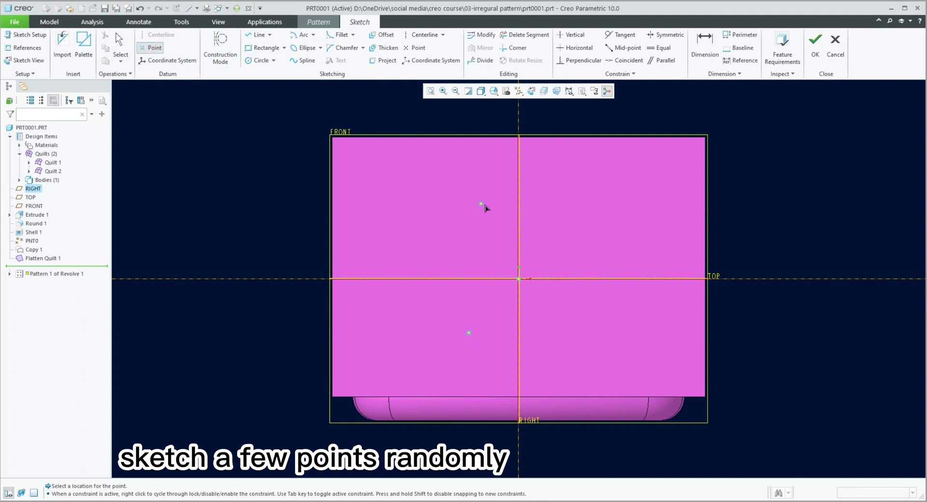
{"action": "left_click", "coordinate": [484, 204]}
{"action": "left_click", "coordinate": [651, 235]}
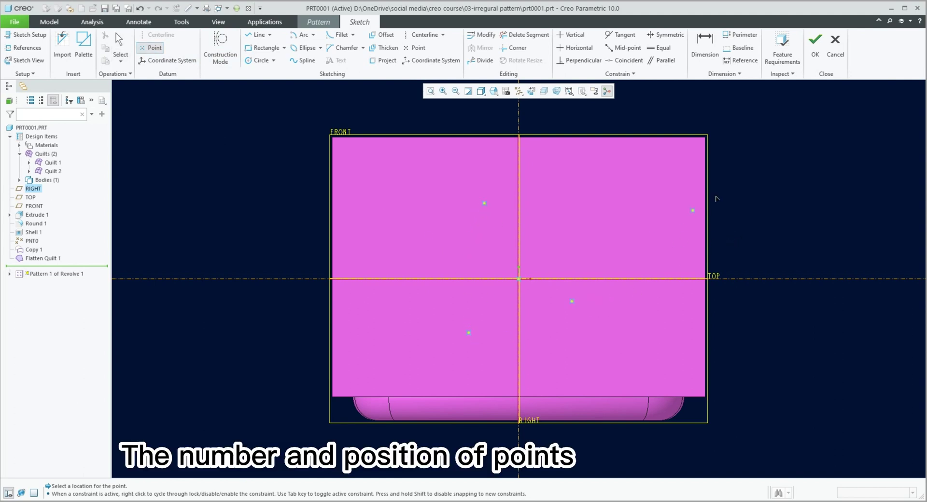
{"action": "middle_click", "coordinate": [746, 186]}
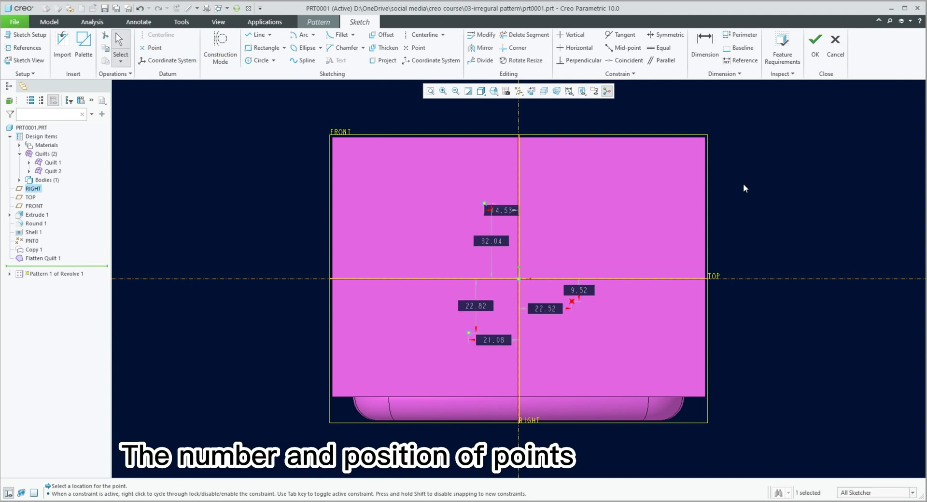
{"action": "left_click", "coordinate": [815, 47]}
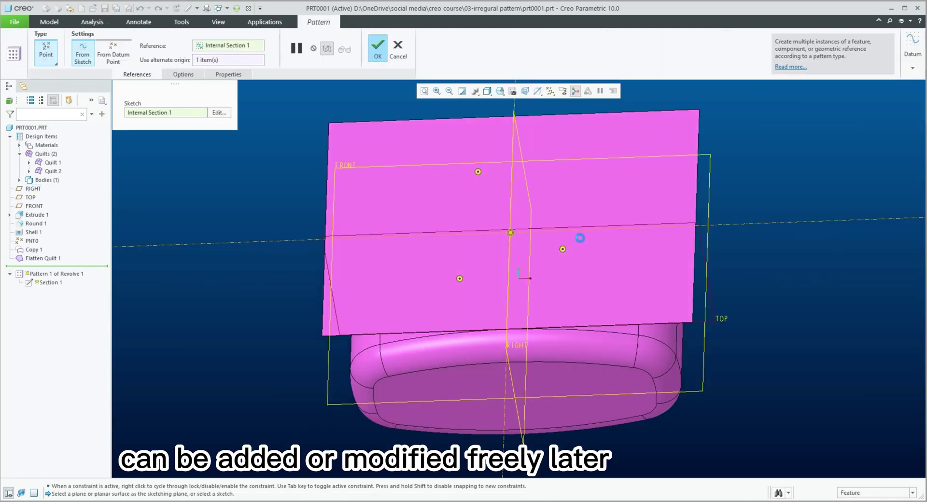
{"action": "middle_click", "coordinate": [575, 232]}
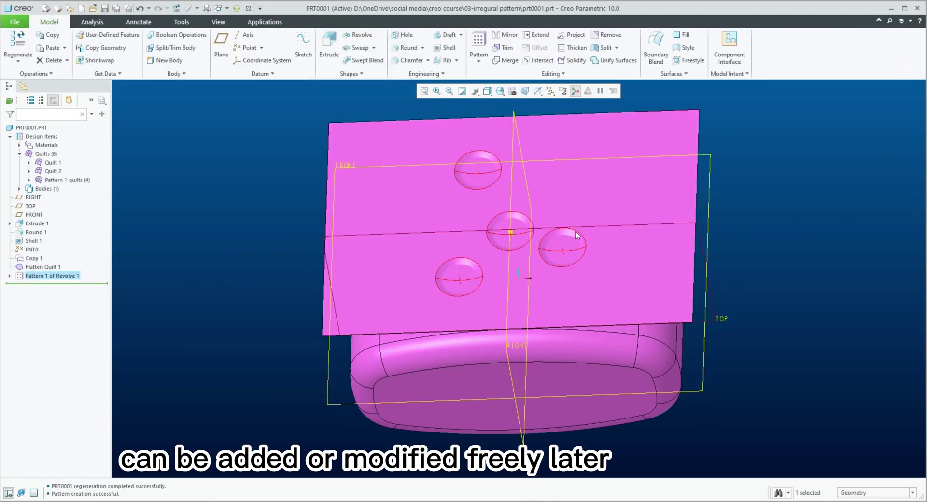
Merge the flattened sheet with the centre dimple quilt, flipping both kept sides to cut the dimple in.
{"action": "left_click", "coordinate": [791, 252]}
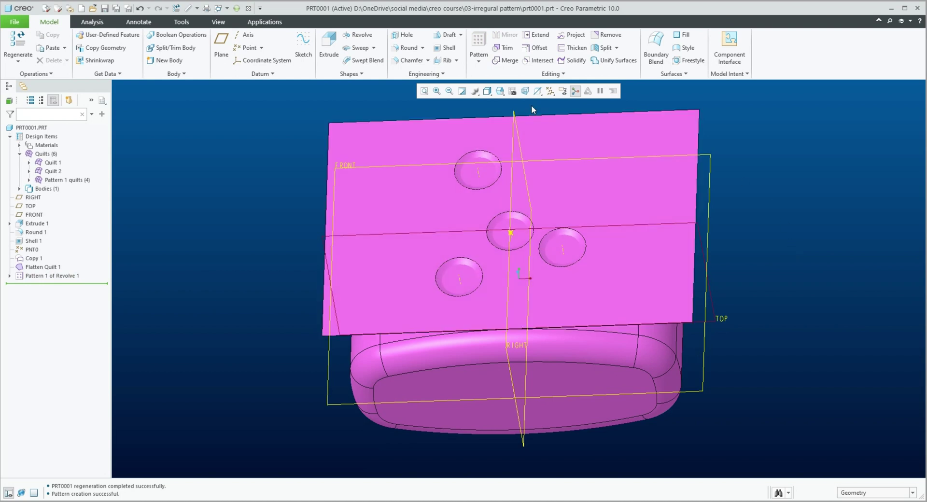
{"action": "left_click", "coordinate": [507, 61]}
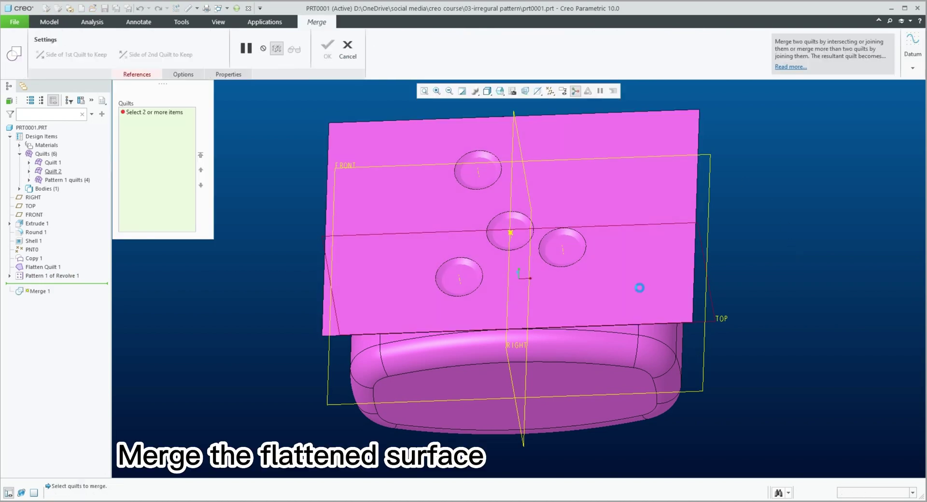
{"action": "left_click", "coordinate": [646, 282]}
{"action": "scroll", "coordinate": [521, 215], "scroll_direction": "up", "scroll_amount": 5}
{"action": "left_click", "coordinate": [522, 215]}
{"action": "scroll", "coordinate": [520, 223], "scroll_direction": "down", "scroll_amount": 3}
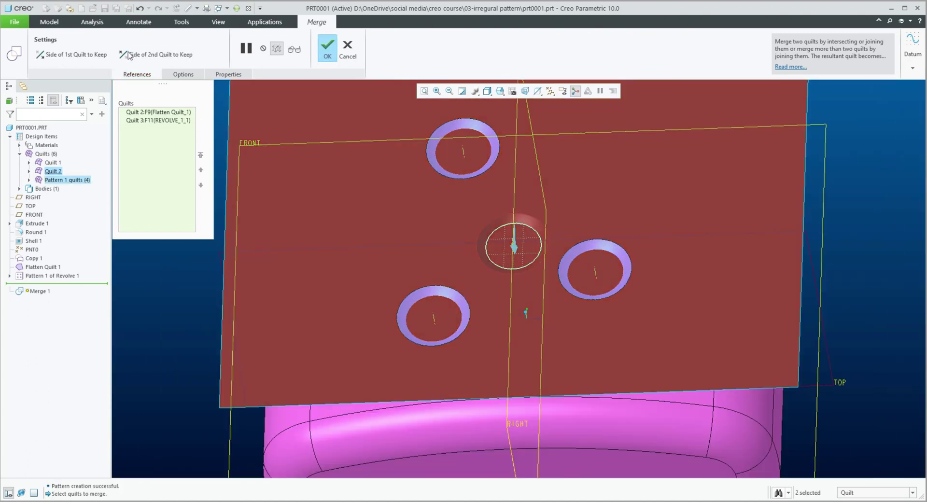
{"action": "left_click", "coordinate": [88, 57]}
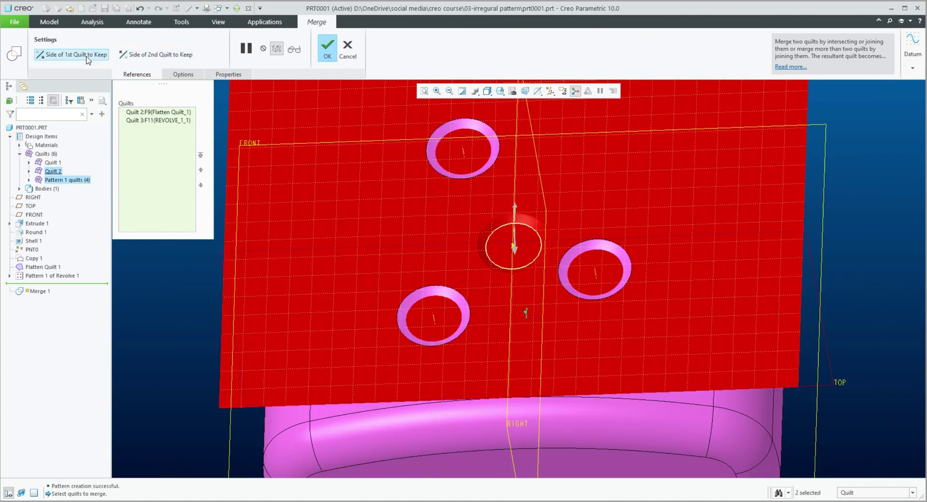
{"action": "left_click", "coordinate": [128, 55]}
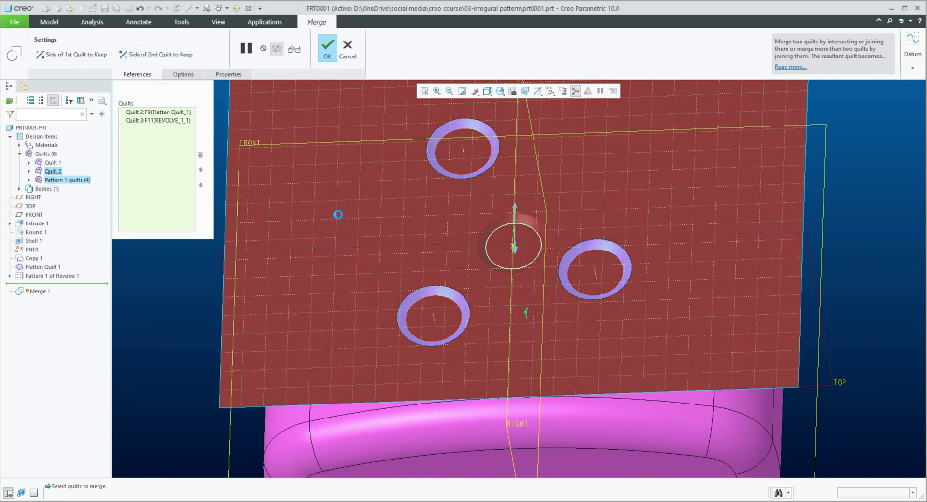
{"action": "middle_click", "coordinate": [333, 209]}
Select the Merge 1 feature in the model tree.
{"action": "scroll", "coordinate": [347, 268], "scroll_direction": "down", "scroll_amount": 3}
{"action": "left_click", "coordinate": [249, 393]}
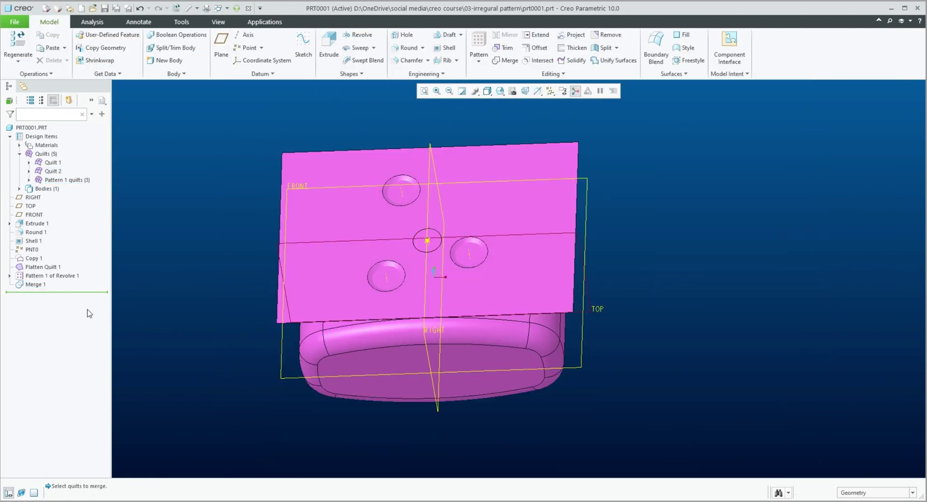
{"action": "left_click", "coordinate": [37, 284]}
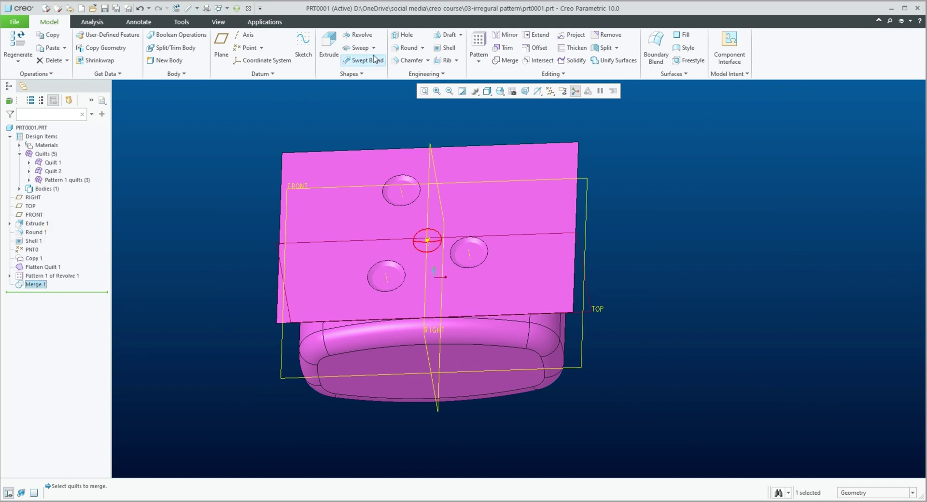
Reference-pattern Merge 1 so all four dimples merge into the sheet, then orbit to check.
{"action": "left_click", "coordinate": [478, 47]}
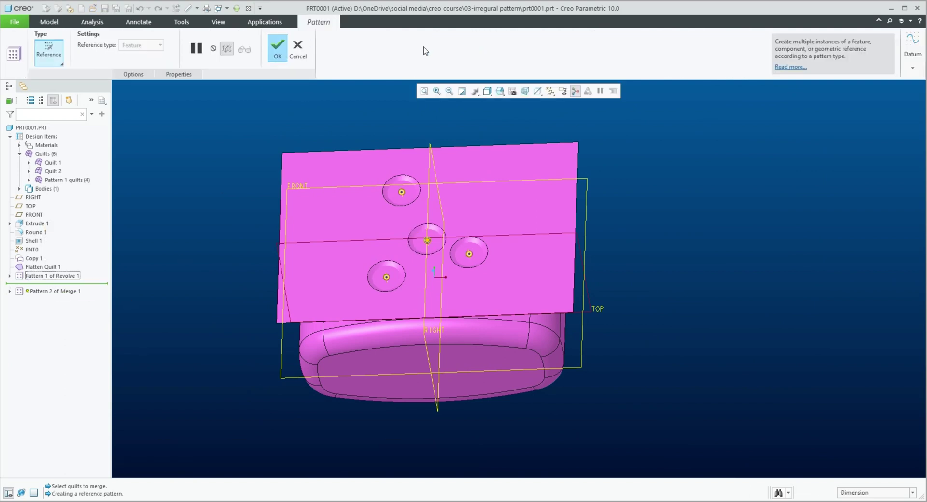
{"action": "left_click", "coordinate": [277, 50]}
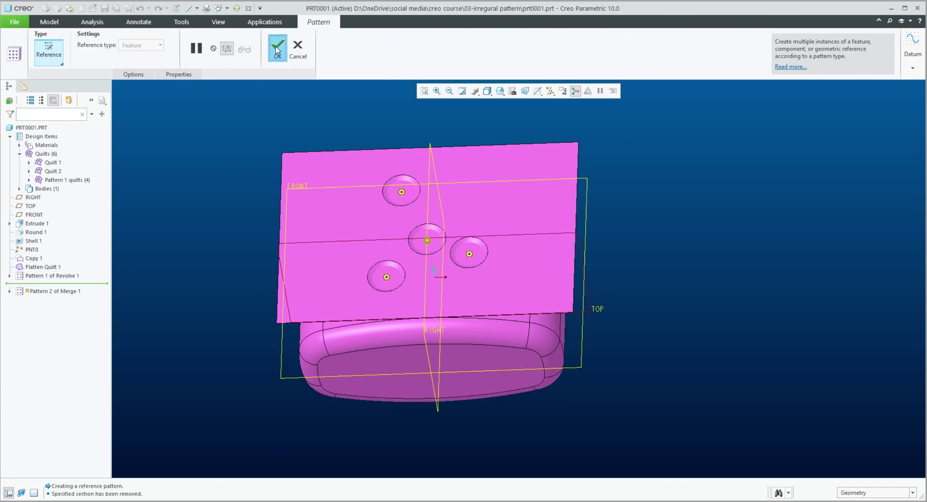
{"action": "left_click", "coordinate": [202, 302]}
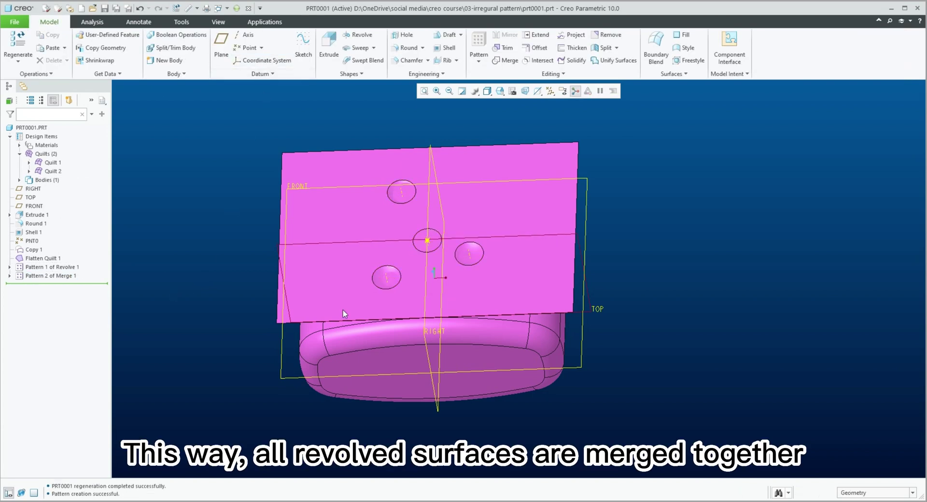
{"action": "middle_click_drag", "start_coordinate": [661, 308], "coordinate": [387, 312]}
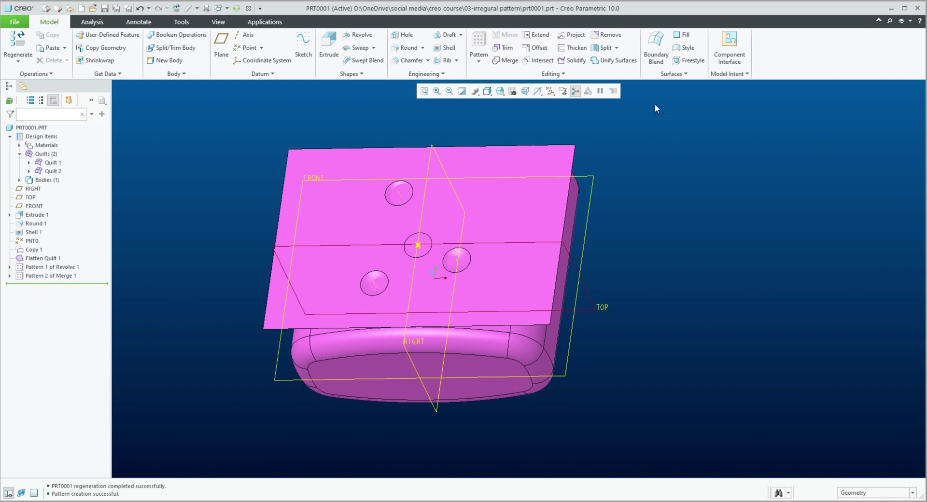
Apply Flatten-Quilt Deformation with Flatten Quilt 1 to wrap the merged dimpled quilt onto the walls.
{"action": "left_click", "coordinate": [685, 74]}
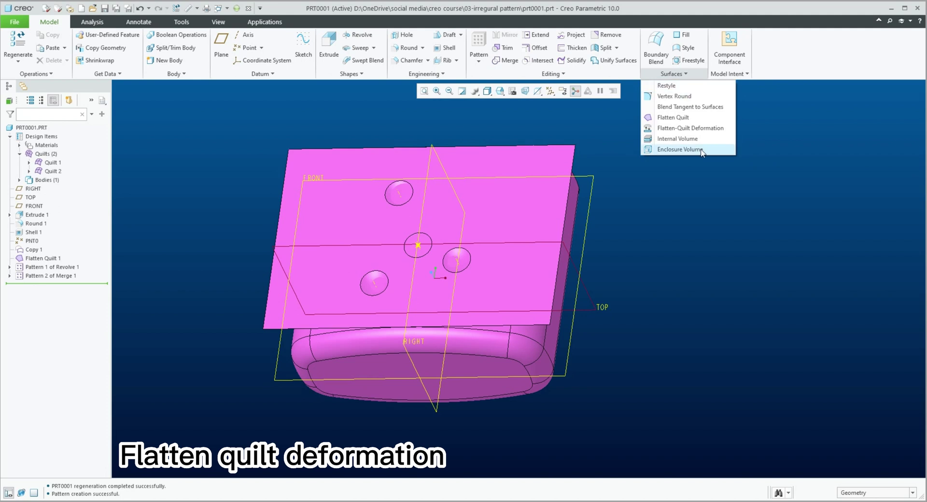
{"action": "left_click", "coordinate": [683, 128]}
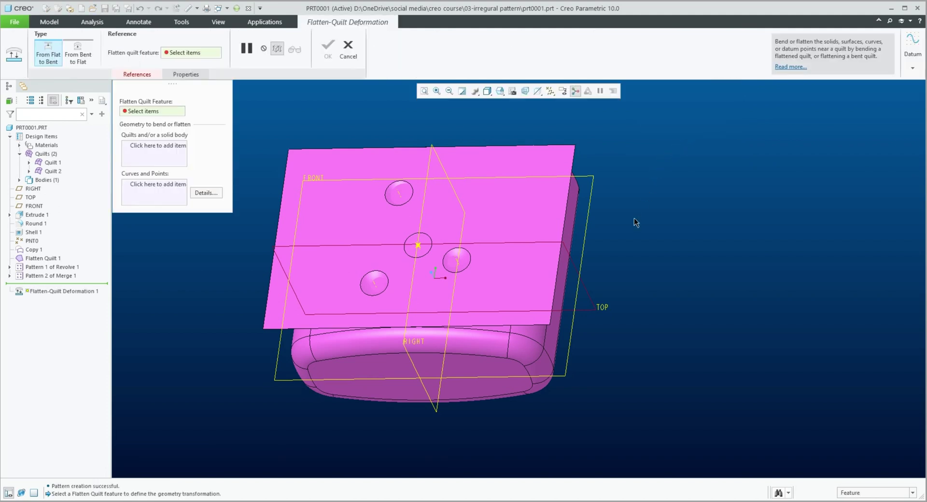
{"action": "left_click", "coordinate": [567, 159]}
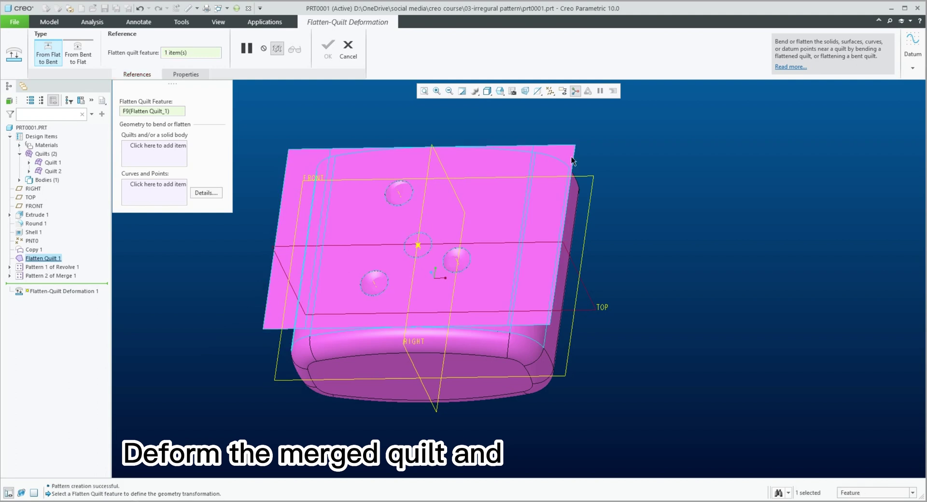
{"action": "left_click", "coordinate": [167, 147]}
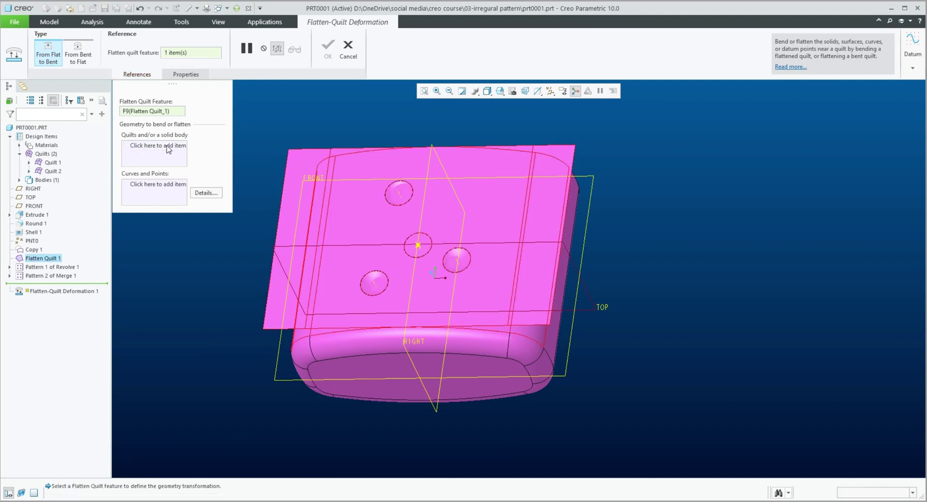
{"action": "left_click", "coordinate": [567, 157]}
{"action": "middle_click", "coordinate": [673, 185]}
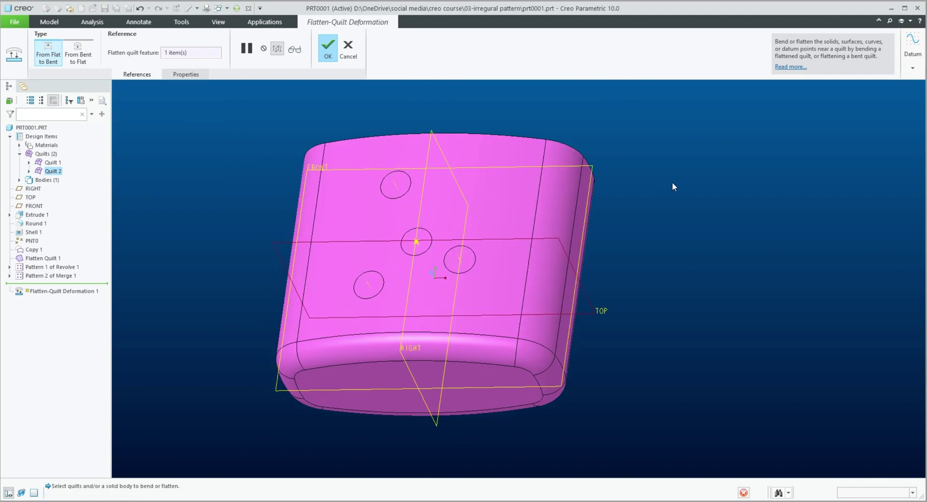
{"action": "left_click", "coordinate": [724, 202]}
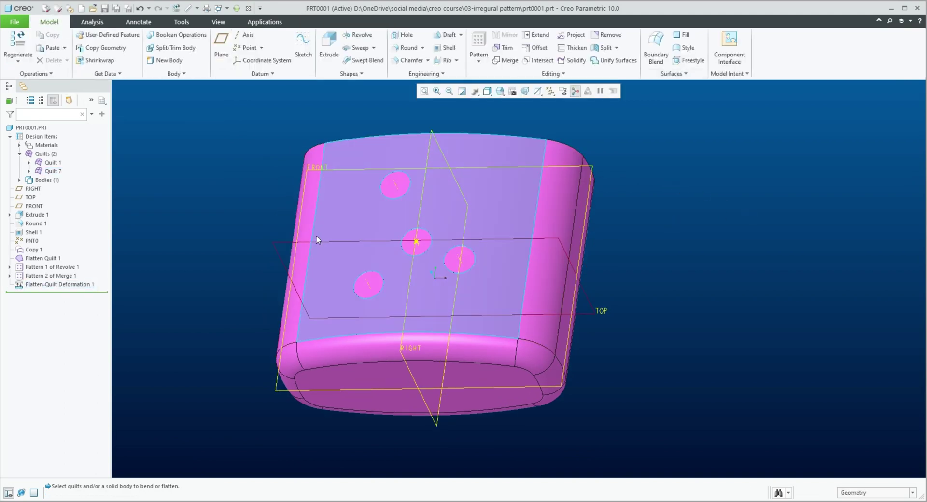
Solidify Flatten-Quilt Deformation 1 as a Remove Material cut, with the material side flipped, to form the four dimples.
{"action": "left_click", "coordinate": [71, 286]}
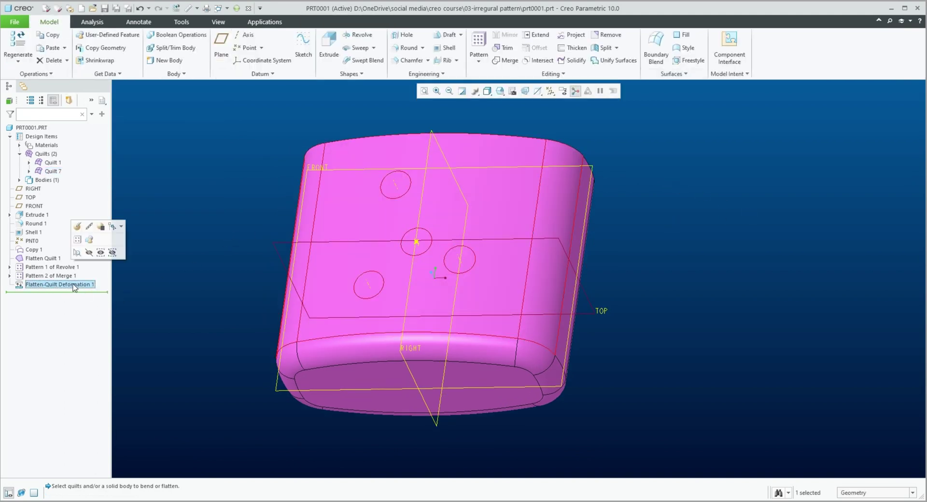
{"action": "left_click", "coordinate": [572, 60]}
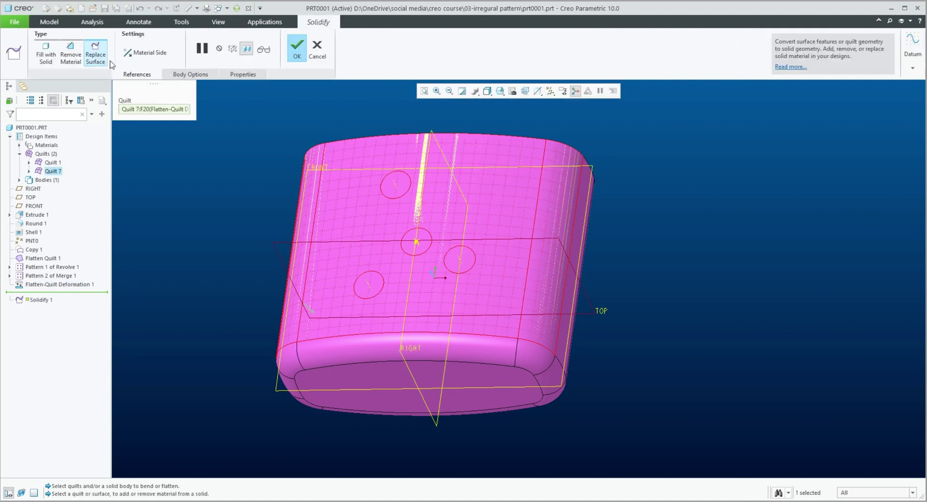
{"action": "left_click", "coordinate": [71, 57]}
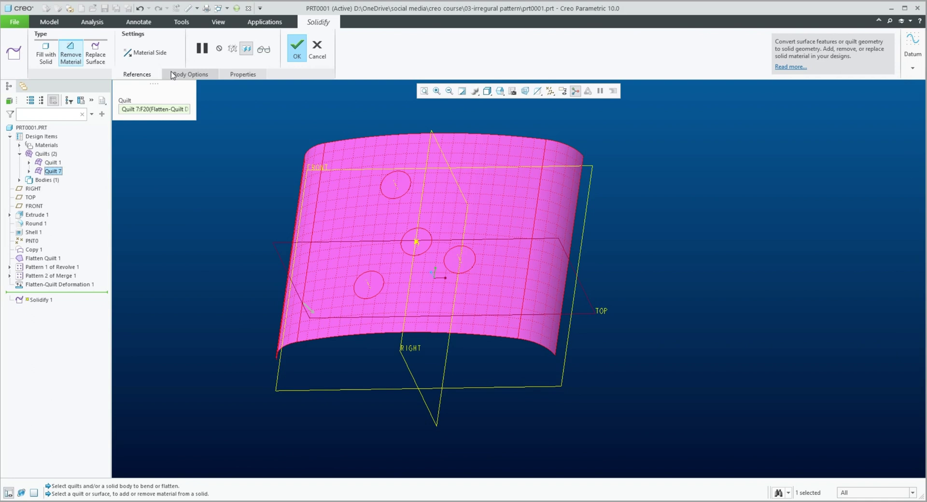
{"action": "left_click", "coordinate": [129, 52]}
{"action": "mouse_move", "coordinate": [251, 209]}
{"action": "middle_mouse_down"}
{"action": "mouse_move", "coordinate": [234, 182]}
{"action": "mouse_move", "coordinate": [267, 216]}
{"action": "mouse_move", "coordinate": [254, 214]}
{"action": "middle_mouse_up"}
{"action": "middle_click", "coordinate": [236, 191]}
{"action": "left_click", "coordinate": [37, 242]}
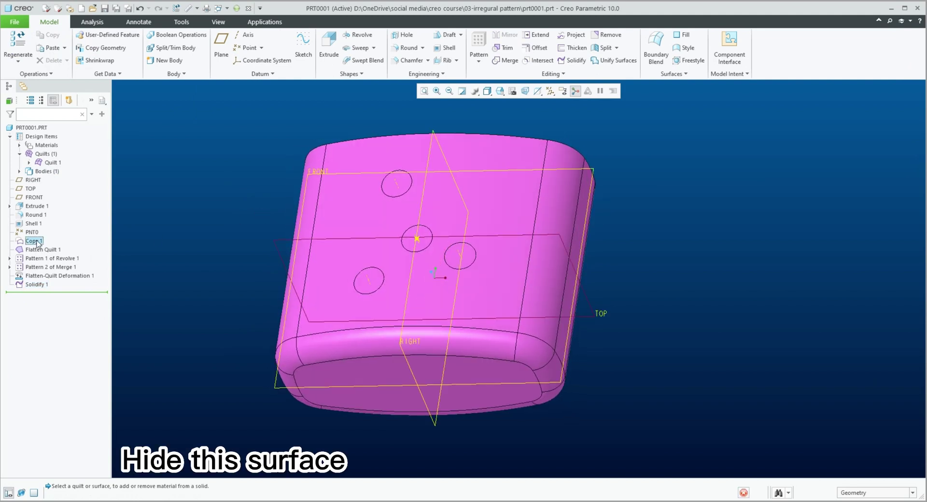
Hide the Copy 1 surface and regenerate the part to show the dimpled wall.
{"action": "left_click", "coordinate": [54, 211]}
{"action": "middle_click_drag", "start_coordinate": [221, 221], "coordinate": [220, 217]}
{"action": "left_click", "coordinate": [175, 8]}
{"action": "middle_click_drag", "start_coordinate": [261, 227], "coordinate": [220, 278]}
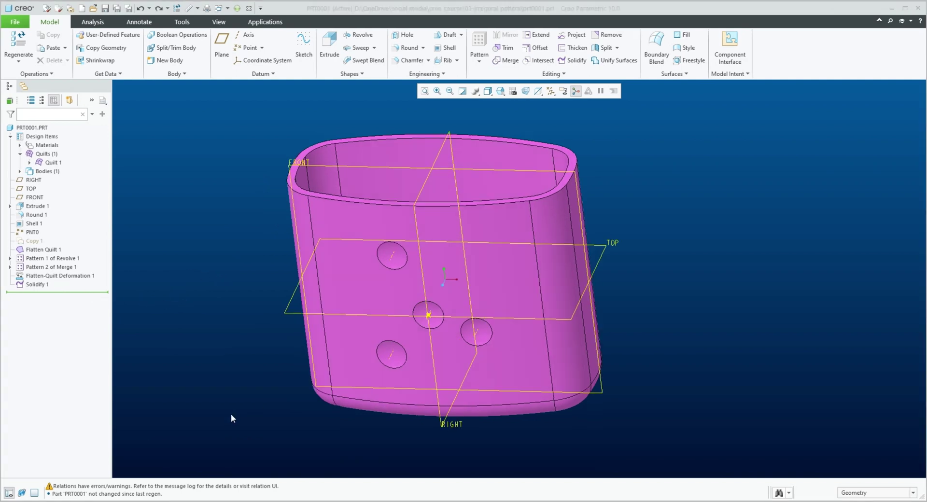
Edit Pattern 1 of Revolve 1 and open its reference sketch of dimple points.
{"action": "left_click", "coordinate": [52, 258]}
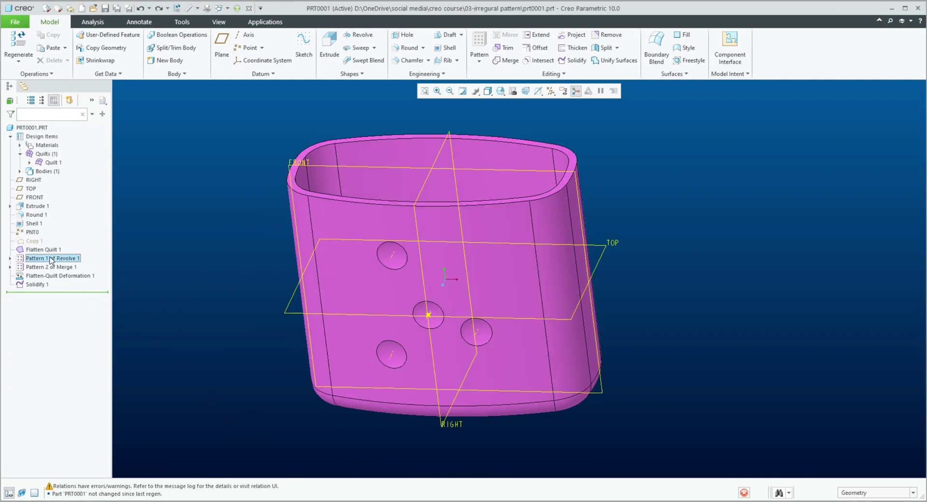
{"action": "left_click", "coordinate": [69, 200]}
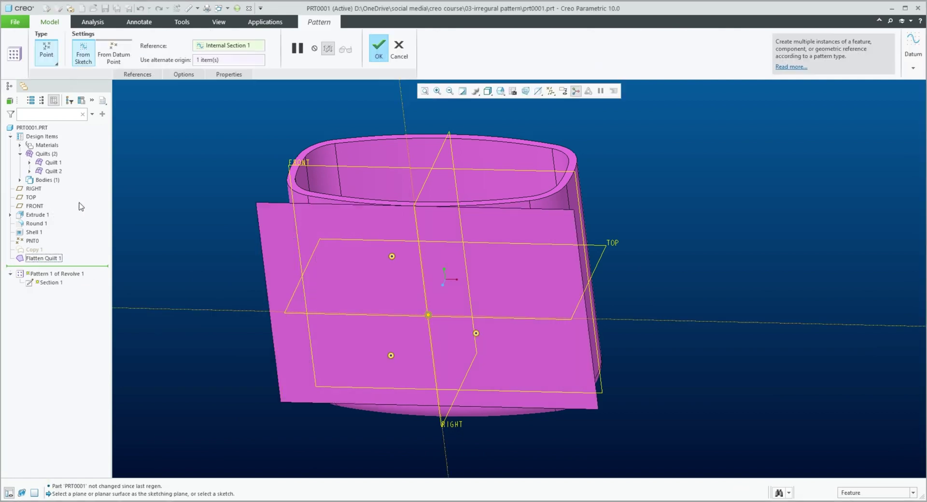
{"action": "left_click", "coordinate": [140, 78]}
{"action": "left_click", "coordinate": [215, 117]}
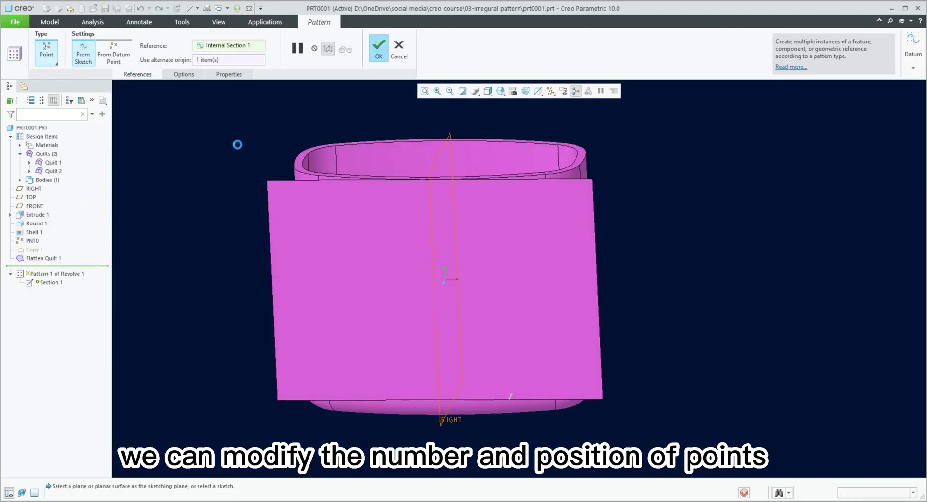